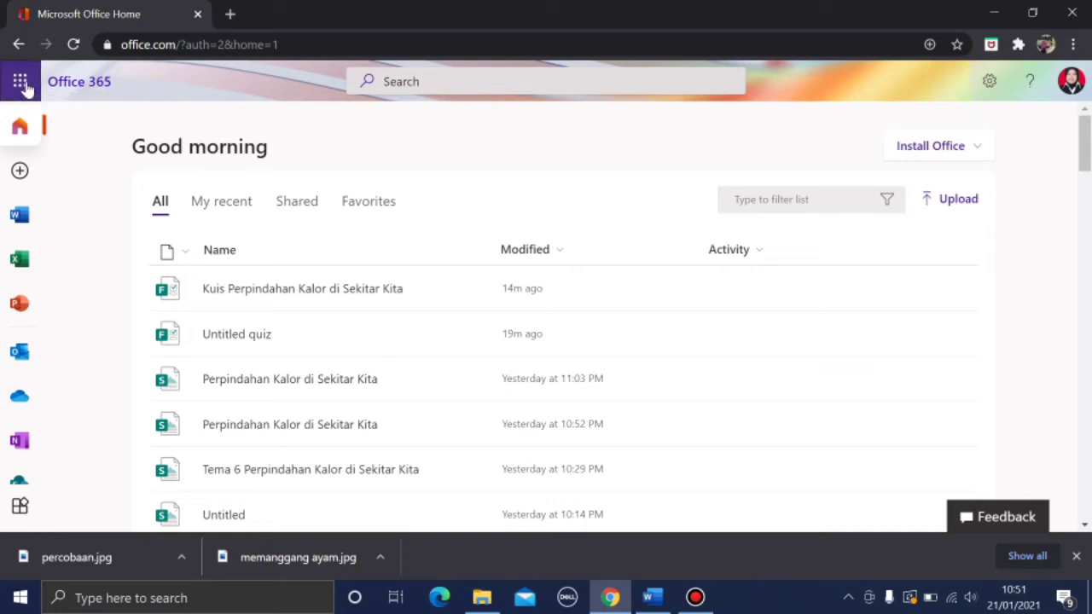
- Switch from the Office home page to Microsoft Forms and create a new blank quiz
left_click(20, 81)
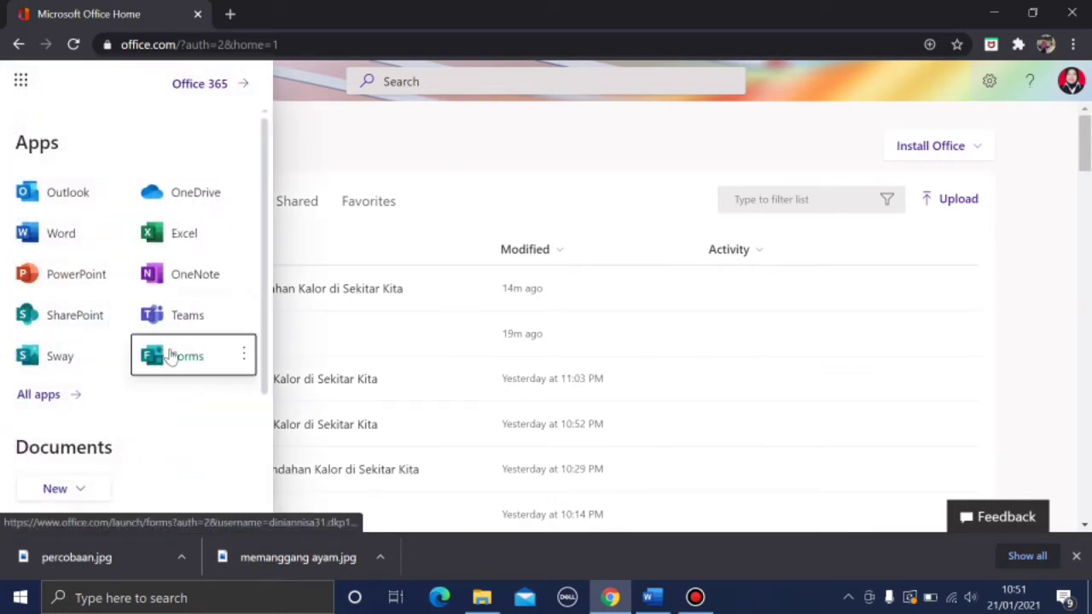
left_click(171, 356)
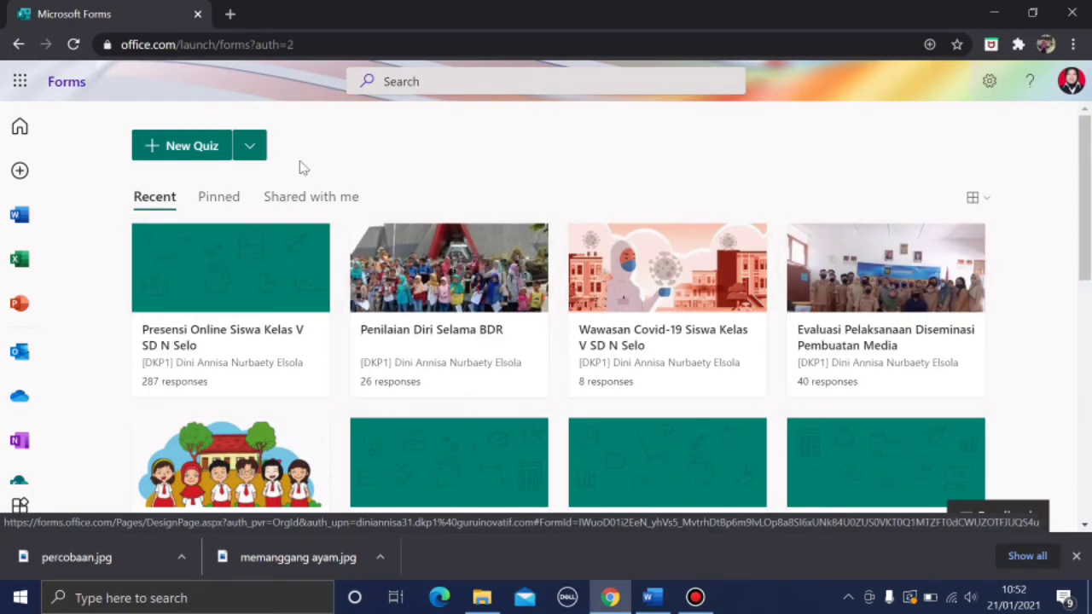
left_click(250, 150)
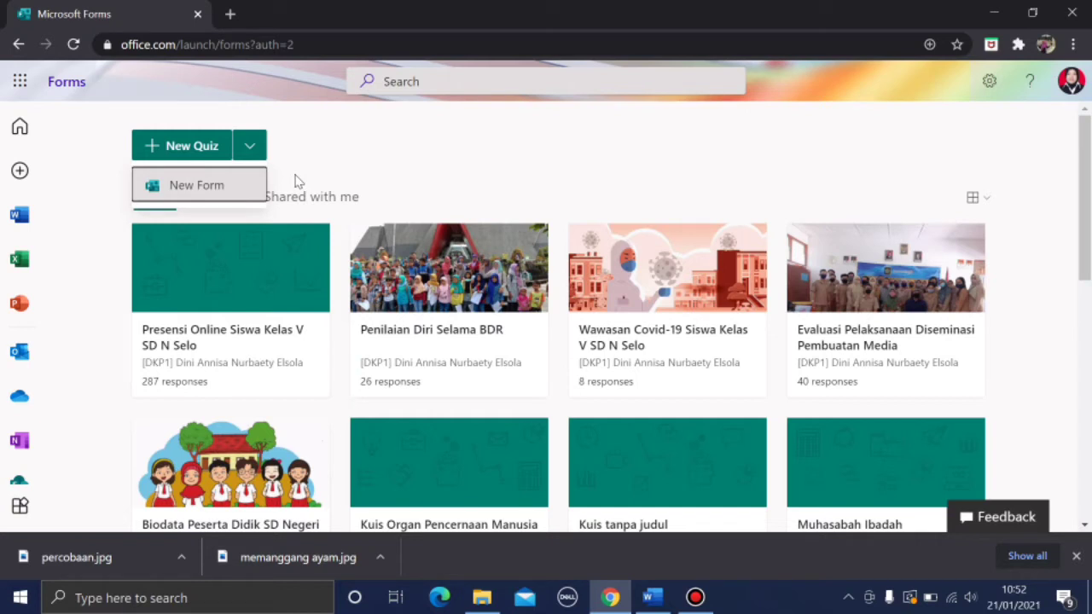
left_click(205, 152)
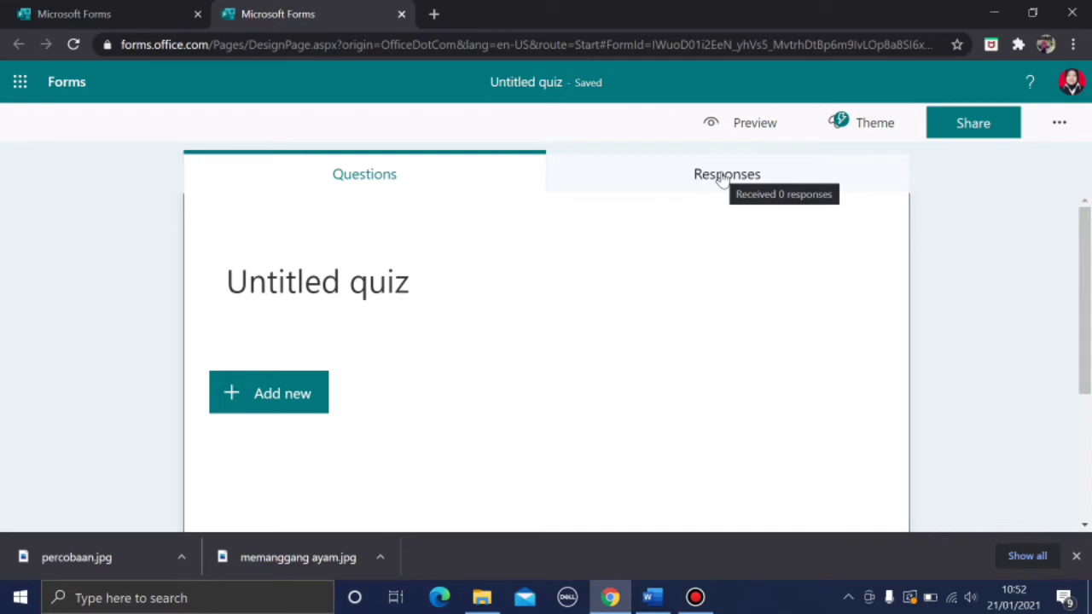
- Title the quiz "Kuis Perpindahan Kalor di Sekitar Kita"
left_click(273, 281)
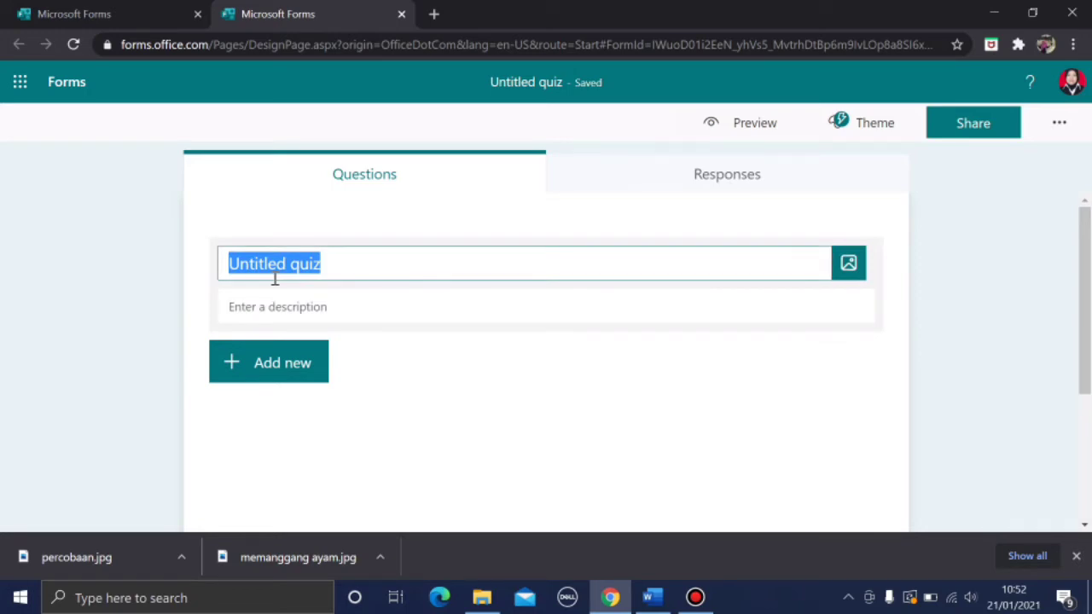
type("Kuis ")
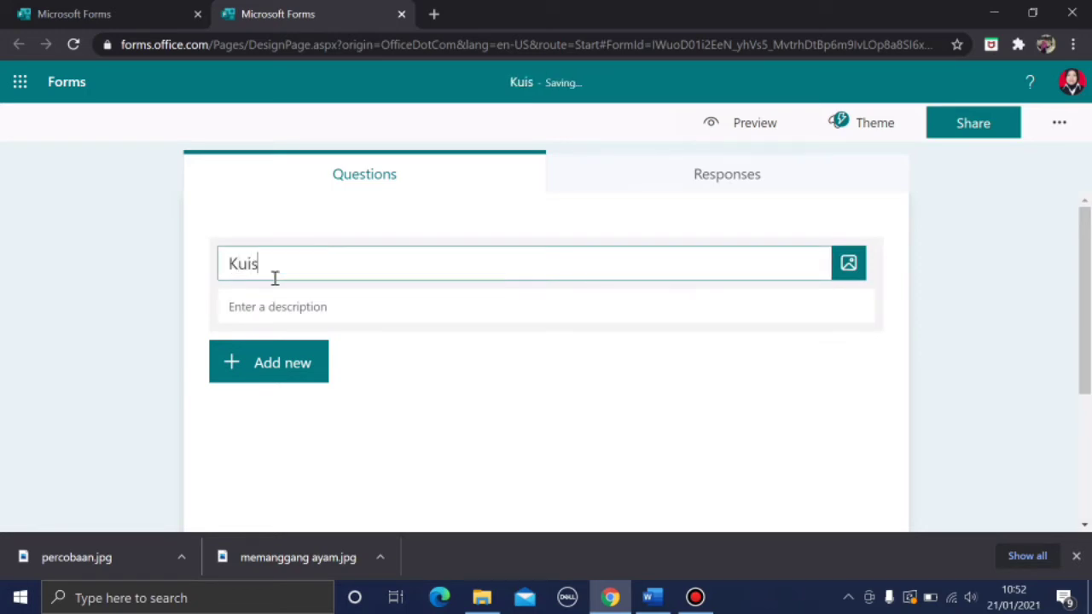
type("Pe")
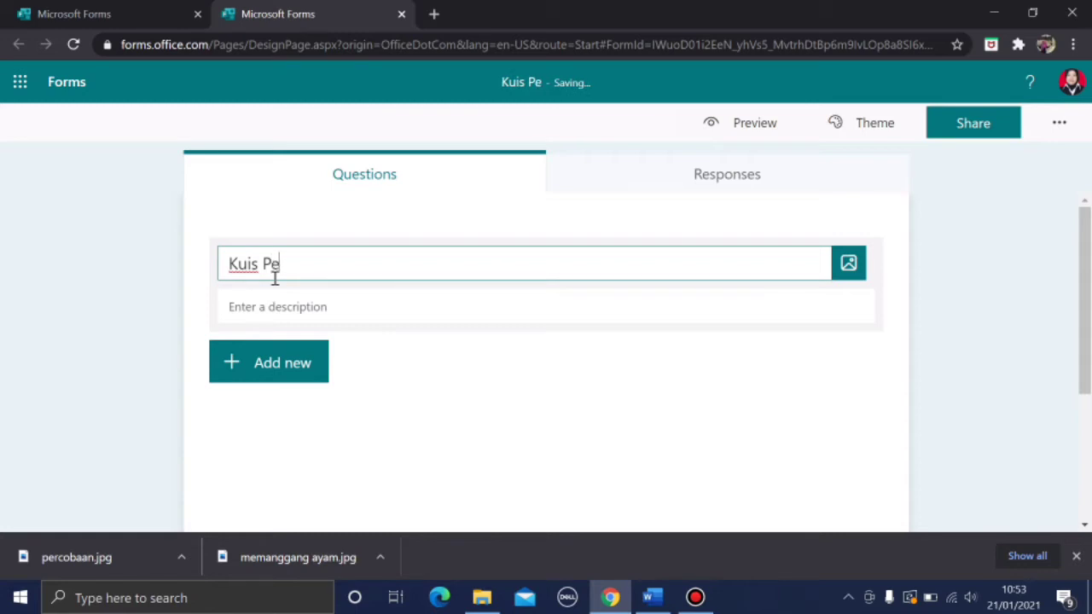
type("rpindaha")
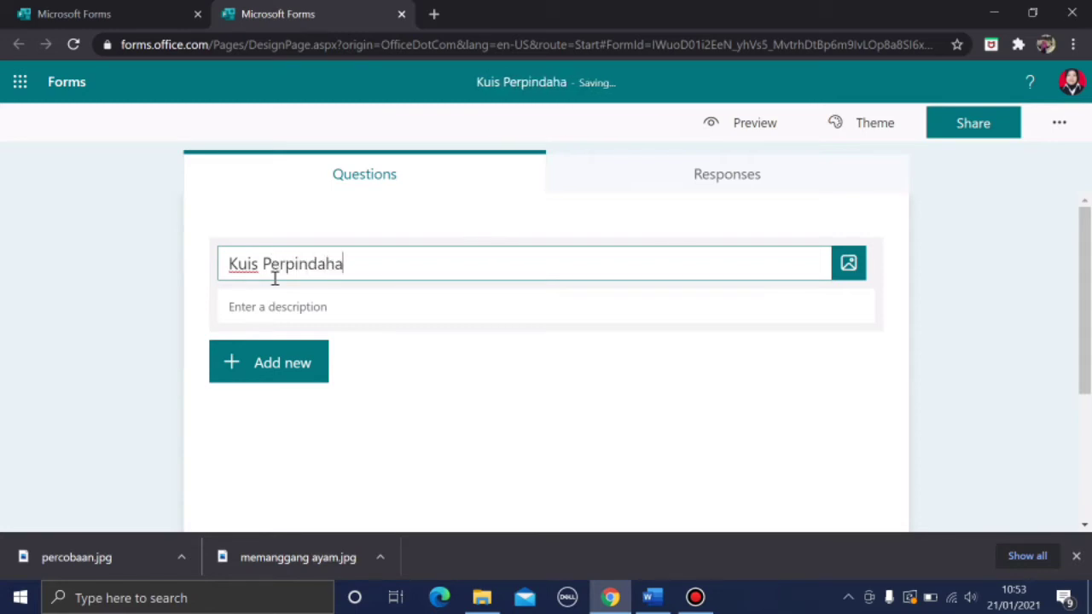
type("n Kal")
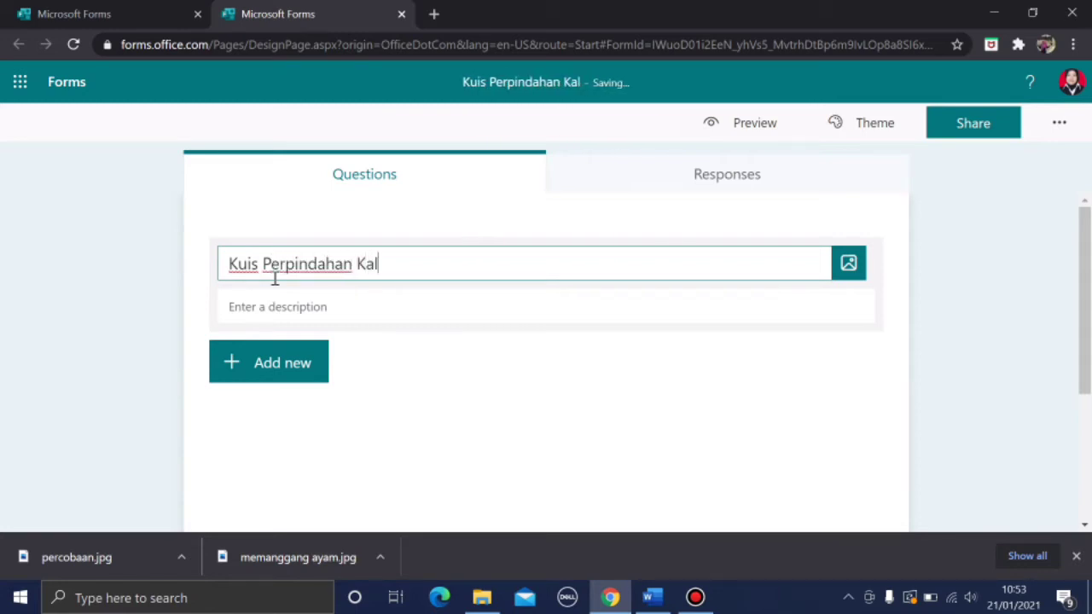
type("or di")
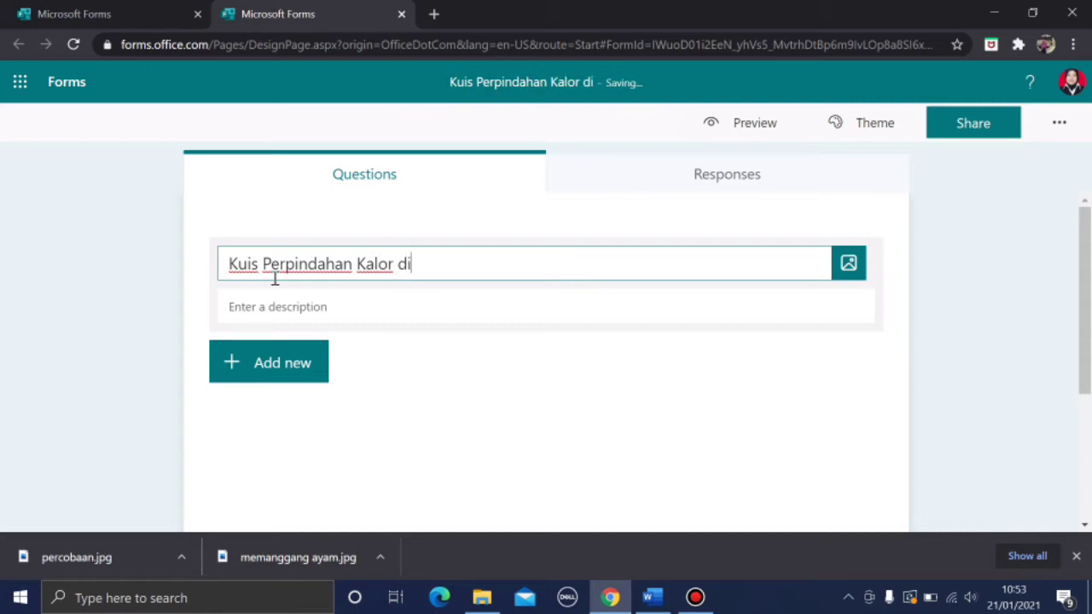
type(" Sekitar ")
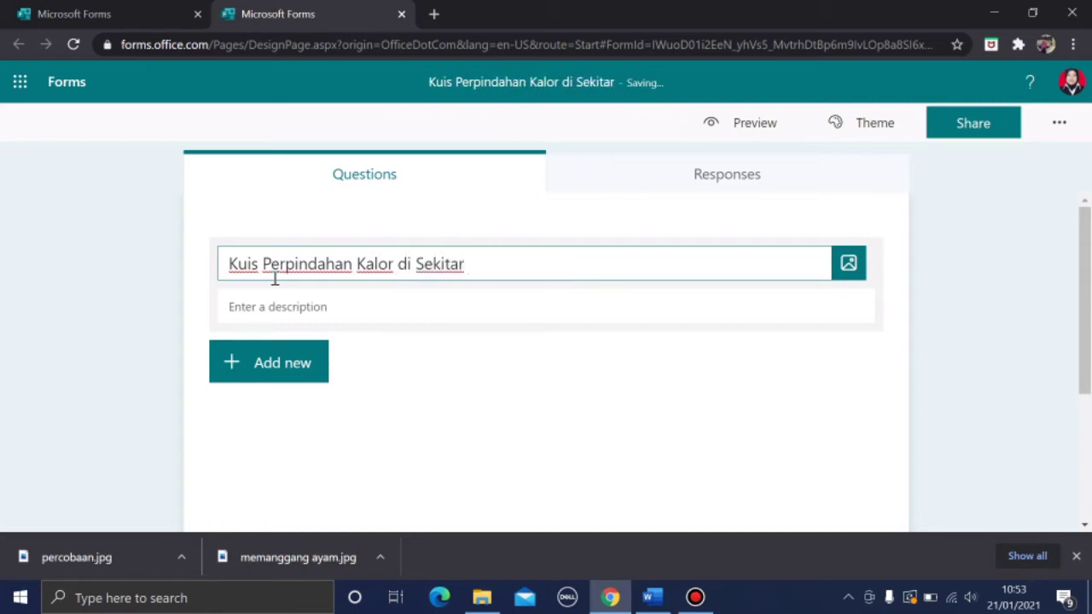
type("Kita")
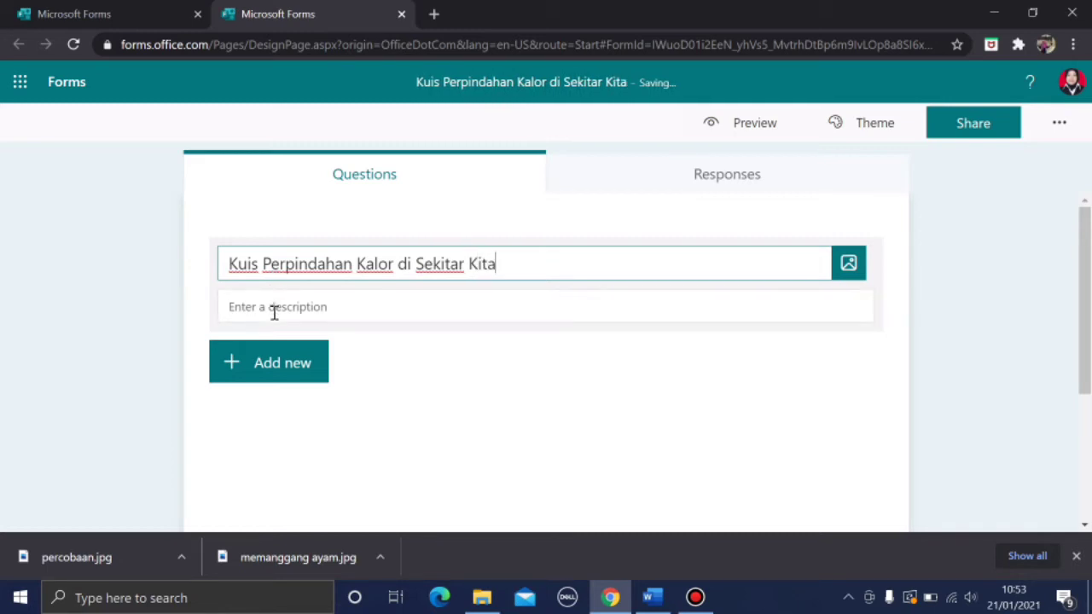
- Fill in the quiz description with "Setelah memahami pembelajaran hari ini, ayo kerjakan kuis berikut ini!" from the Word document
left_click(274, 314)
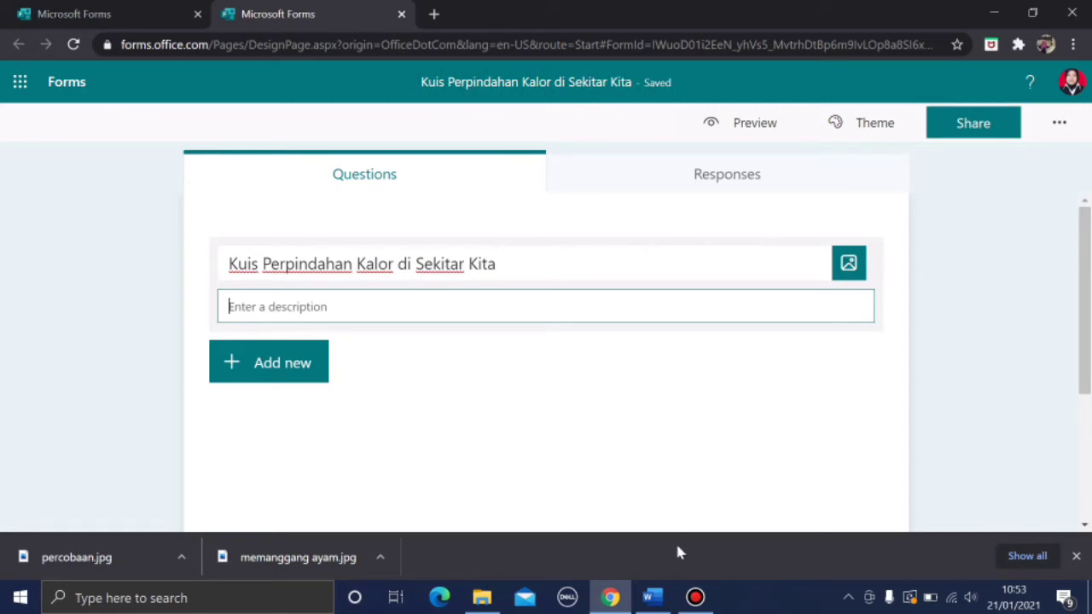
mouse_move(680, 596)
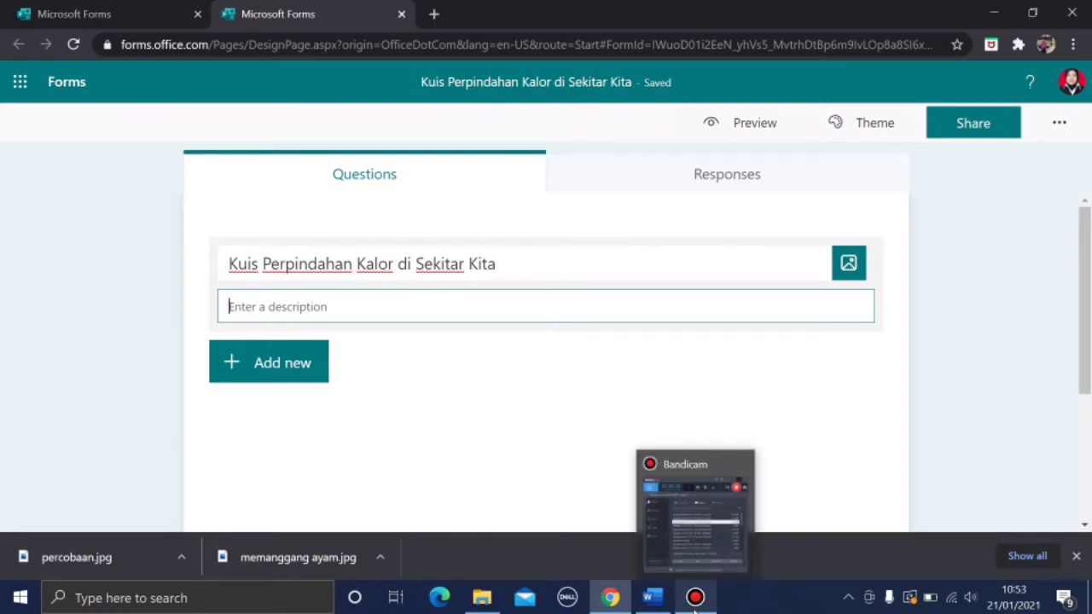
left_click(653, 596)
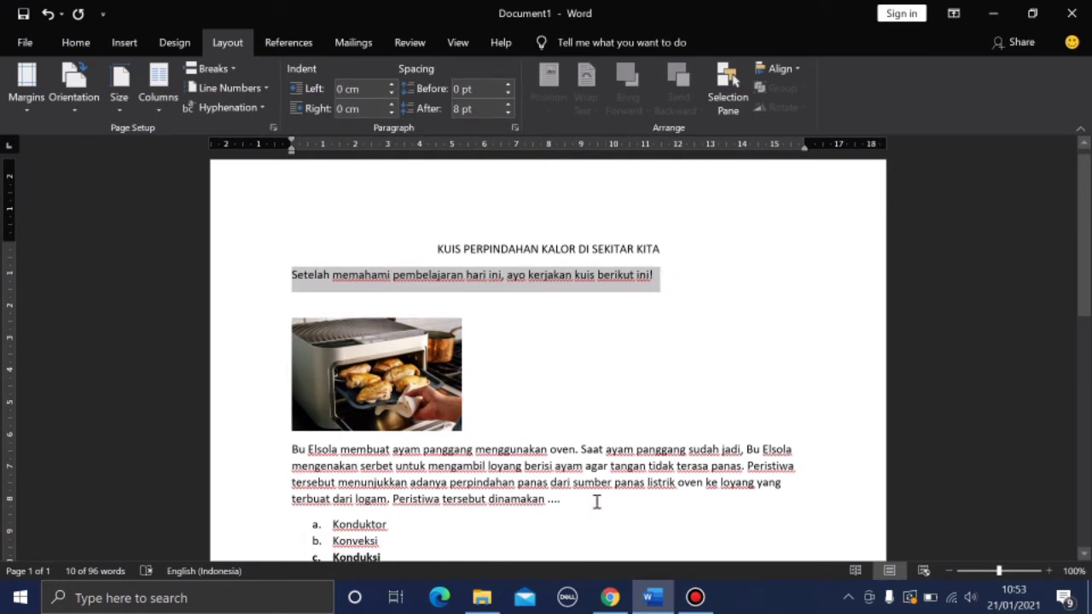
left_click(610, 598)
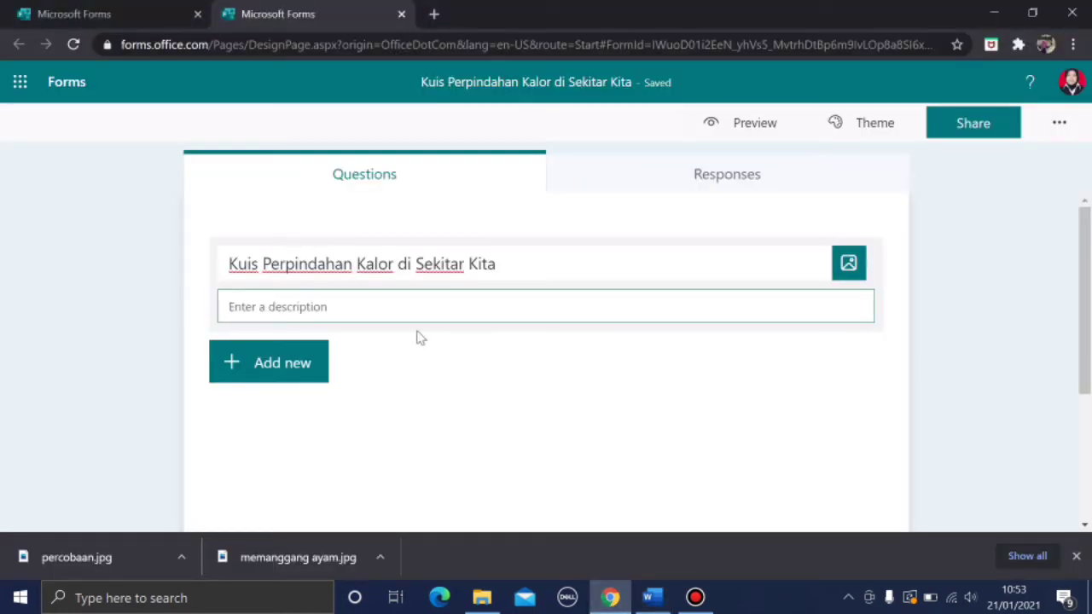
type("Setelah memahami pembelajaran hari ini, ayo kerjakan kuis berikut ini!")
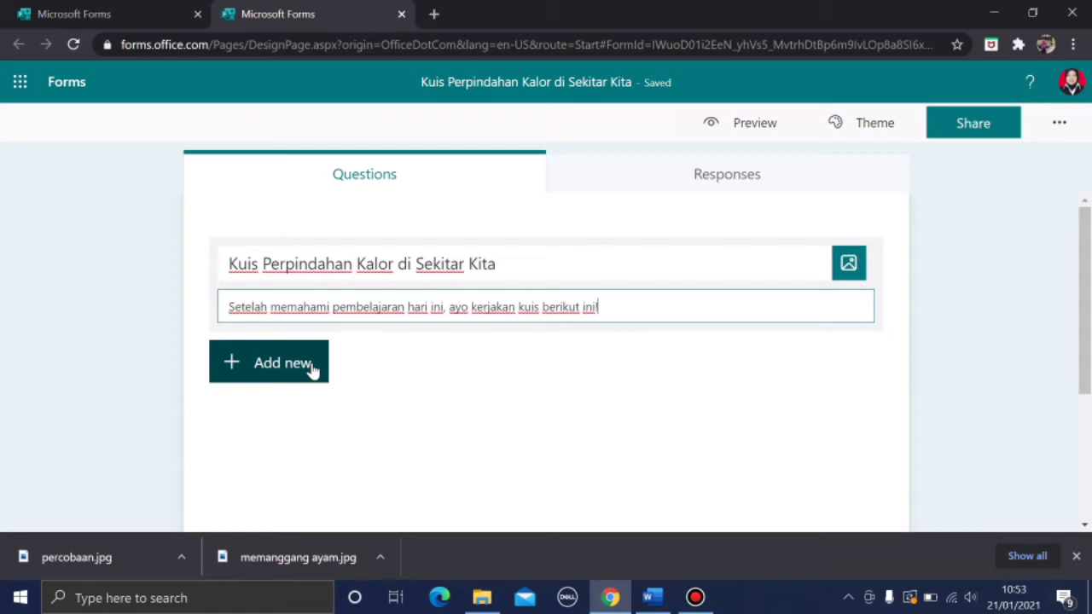
- Add a Choice question to the quiz with the question text "Nama Siswa"
left_click(313, 370)
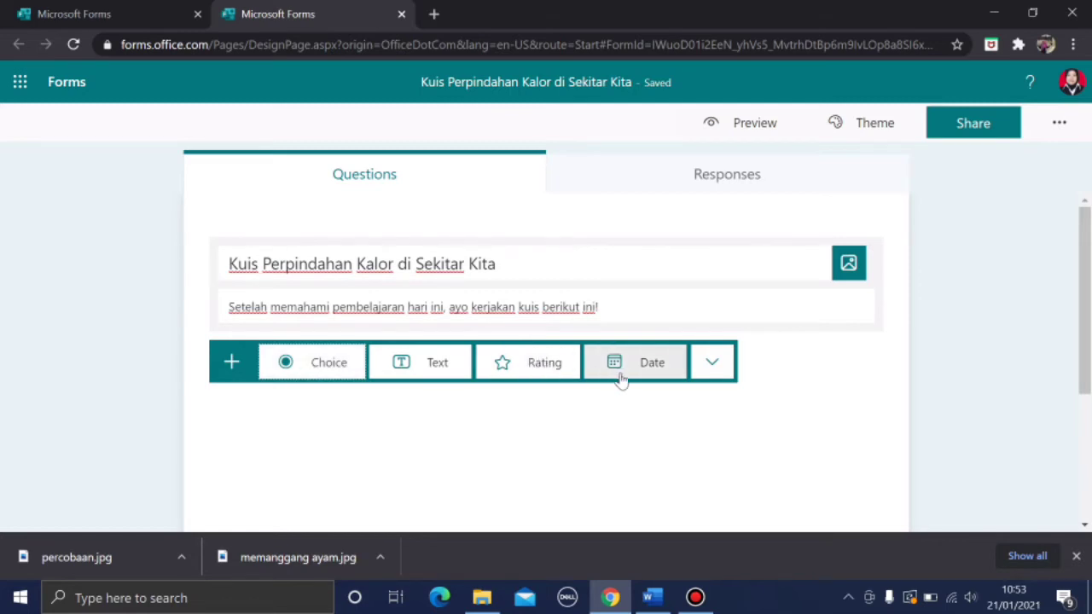
left_click(712, 362)
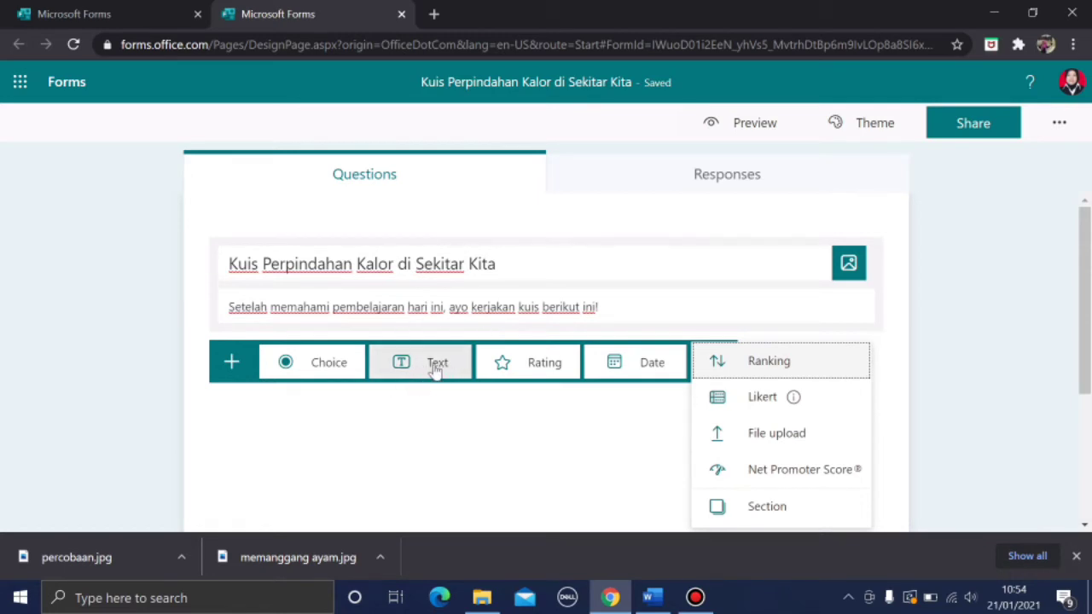
left_click(339, 363)
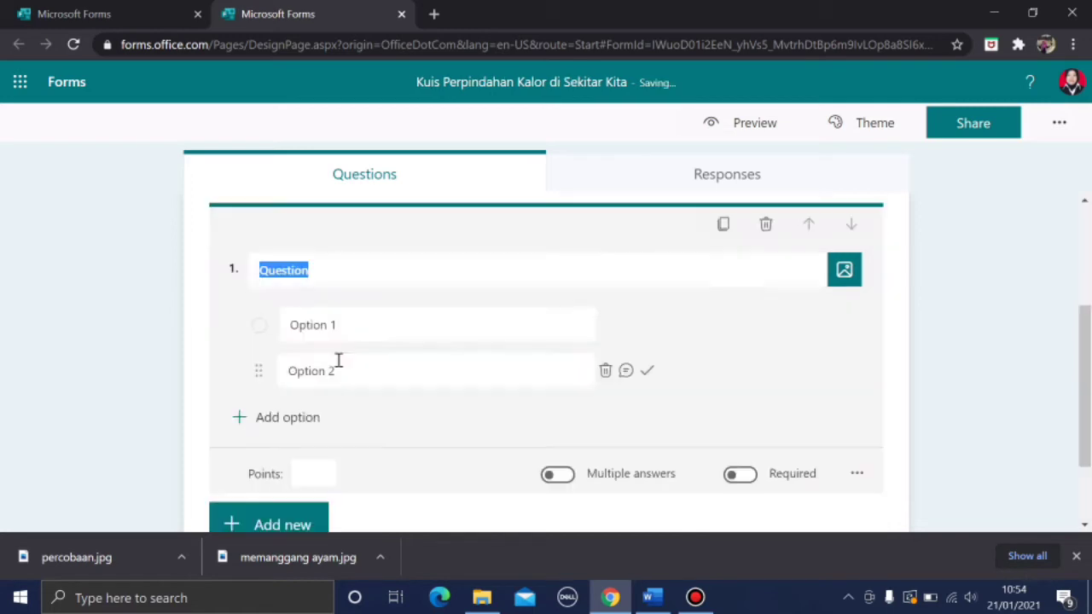
type("N")
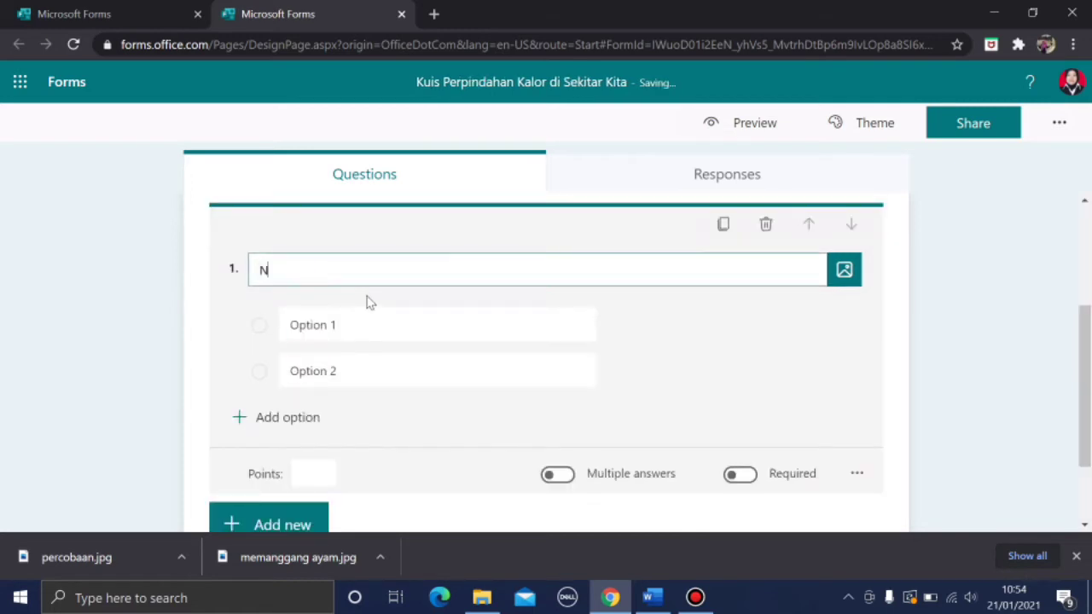
type("ama Siswa")
- Enter three student names as the answer options of the "Nama Siswa" question and make it required
left_click(344, 331)
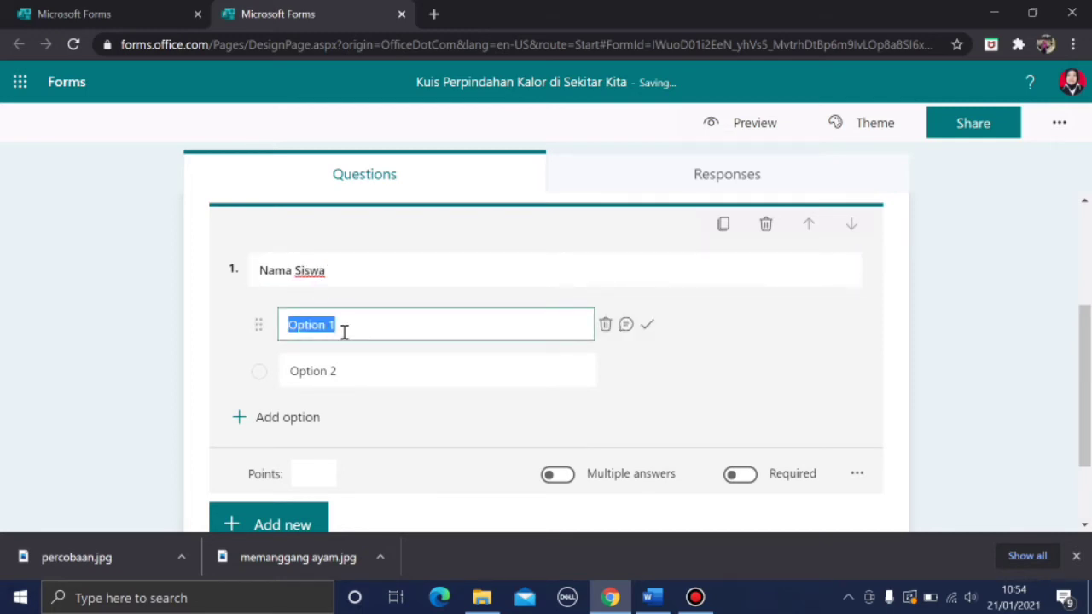
type("Andin")
left_click(337, 383)
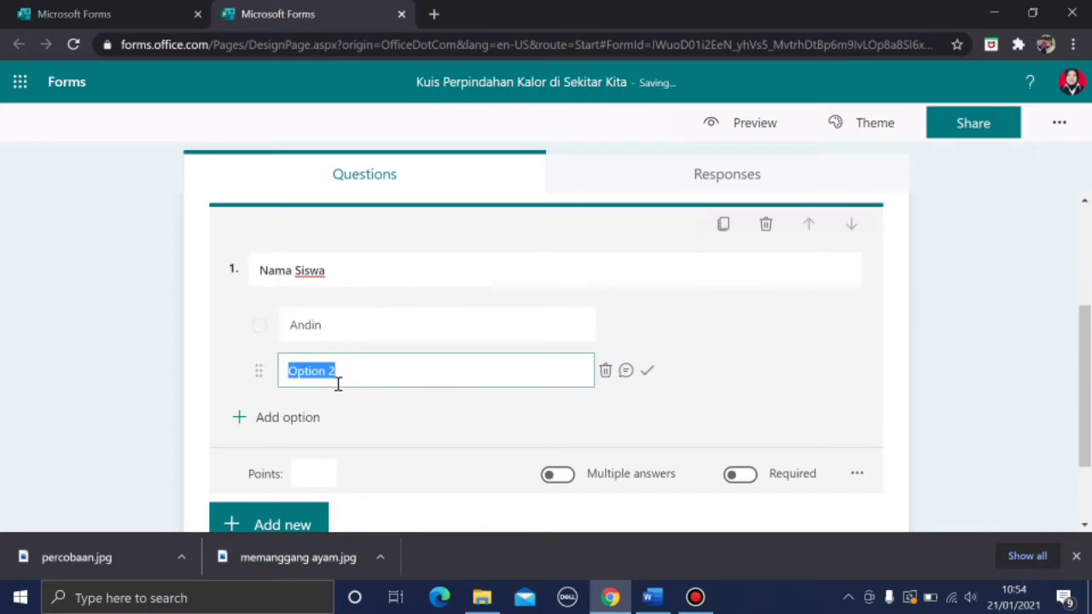
type("Aldebaran")
left_click(309, 417)
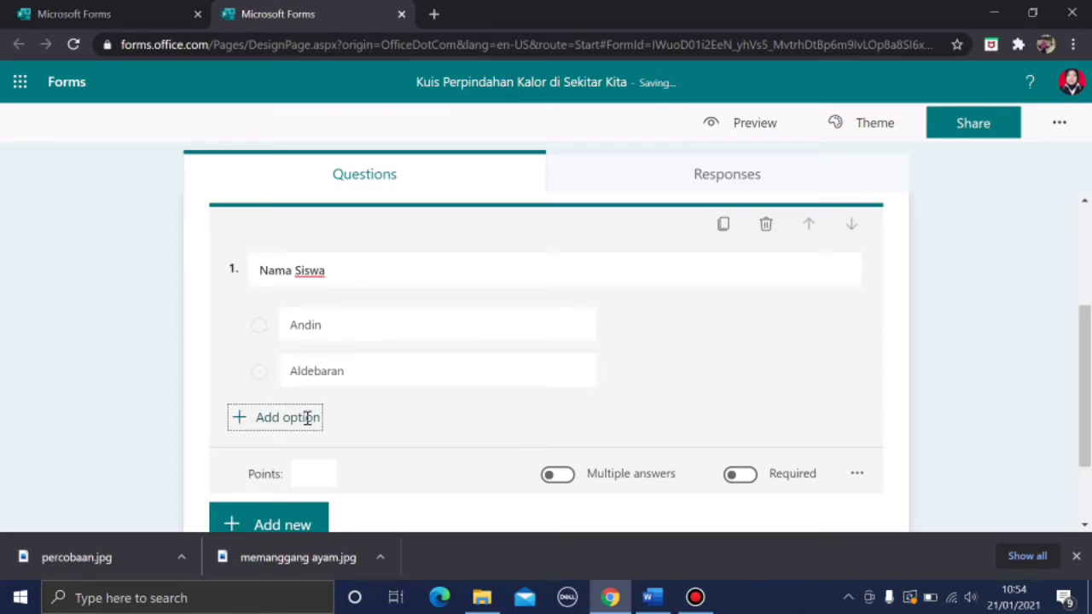
type("Roy")
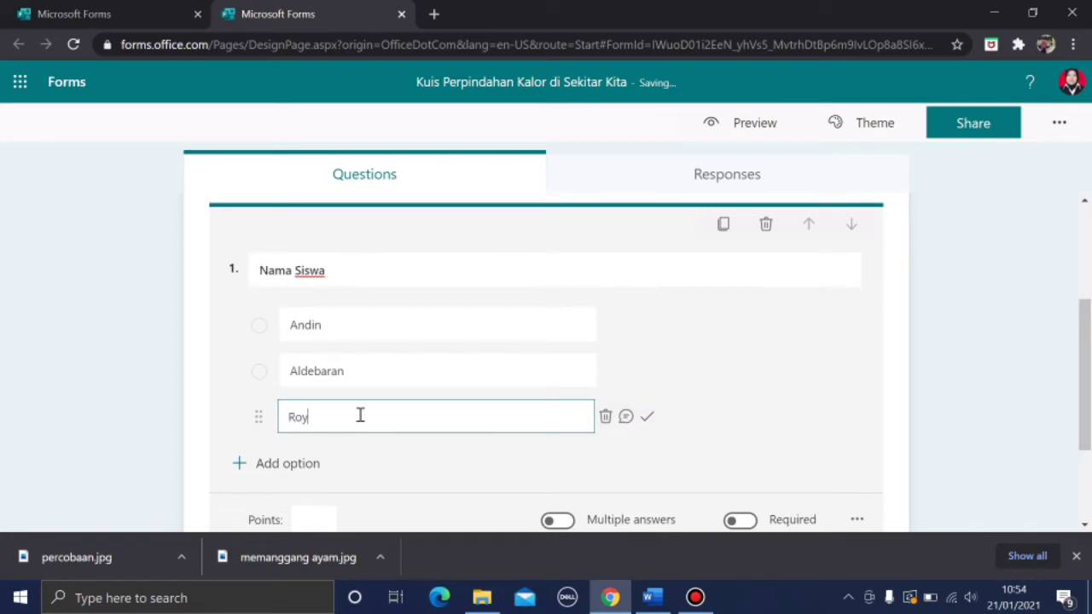
left_click(740, 521)
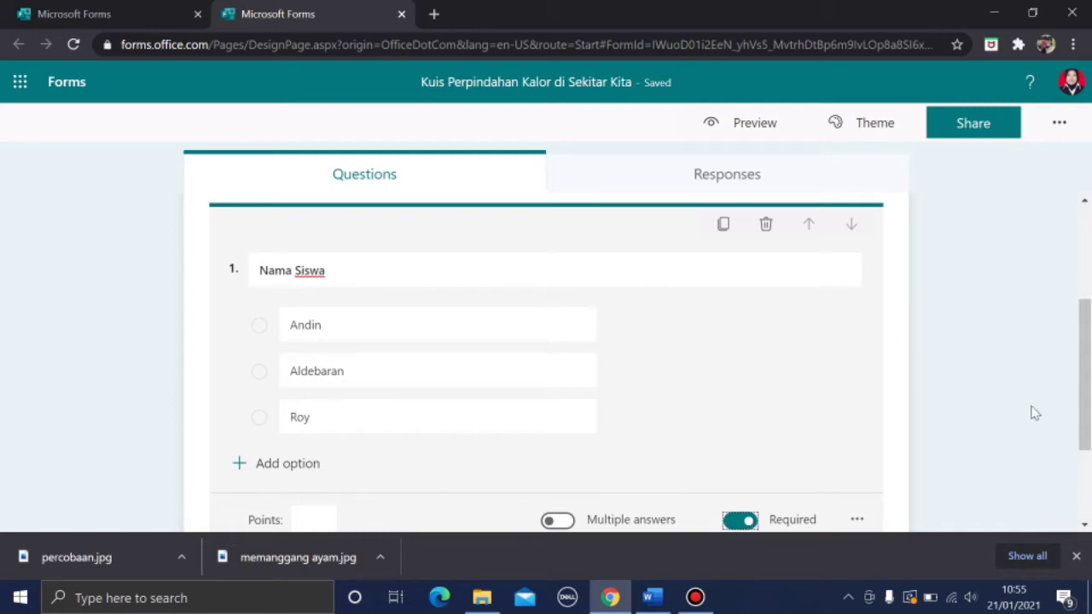
- Add a Text question reading "Apa yang telah anak-anak pelajari hari ini?" and enable a long answer for it
left_click(1085, 395)
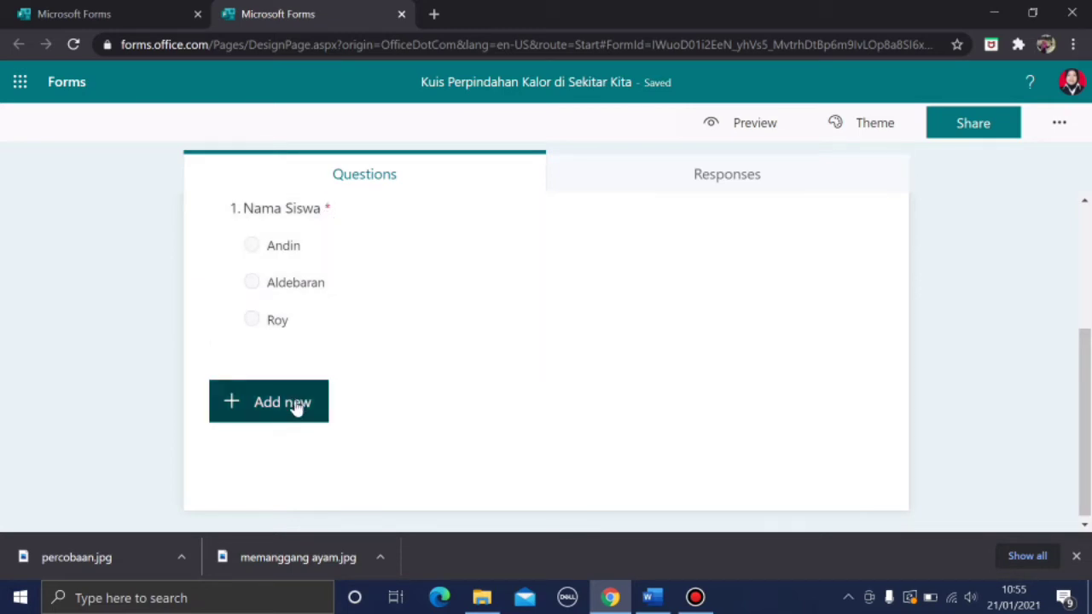
left_click(296, 406)
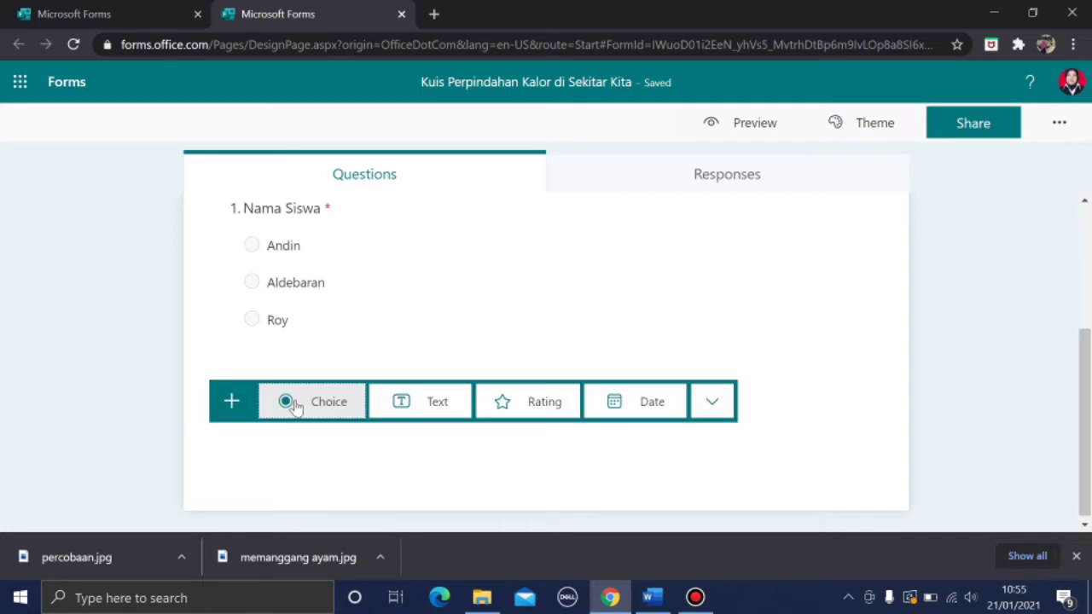
left_click(420, 405)
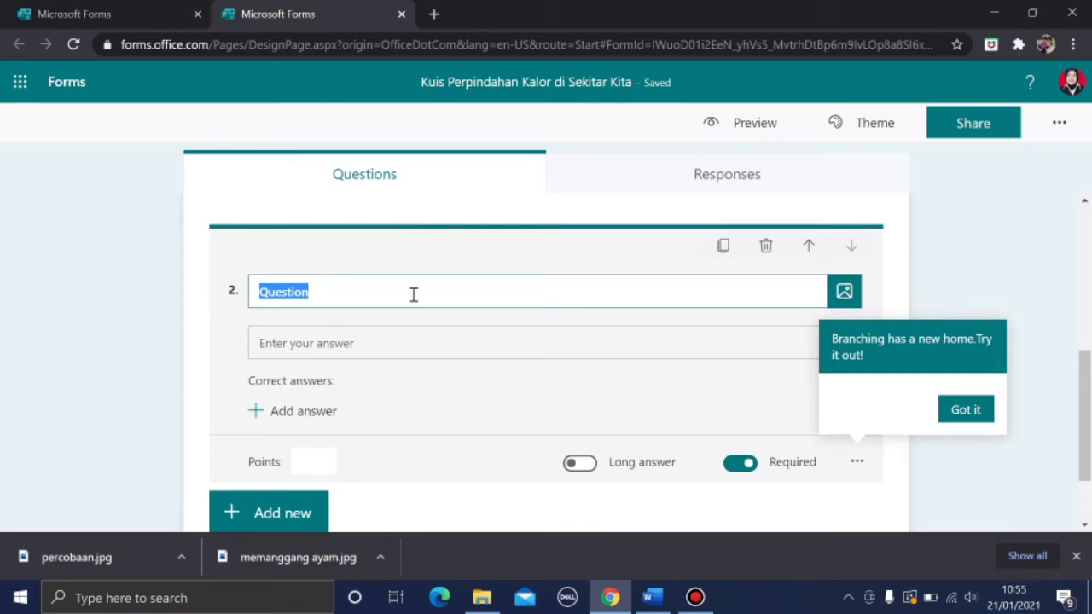
type("Ap")
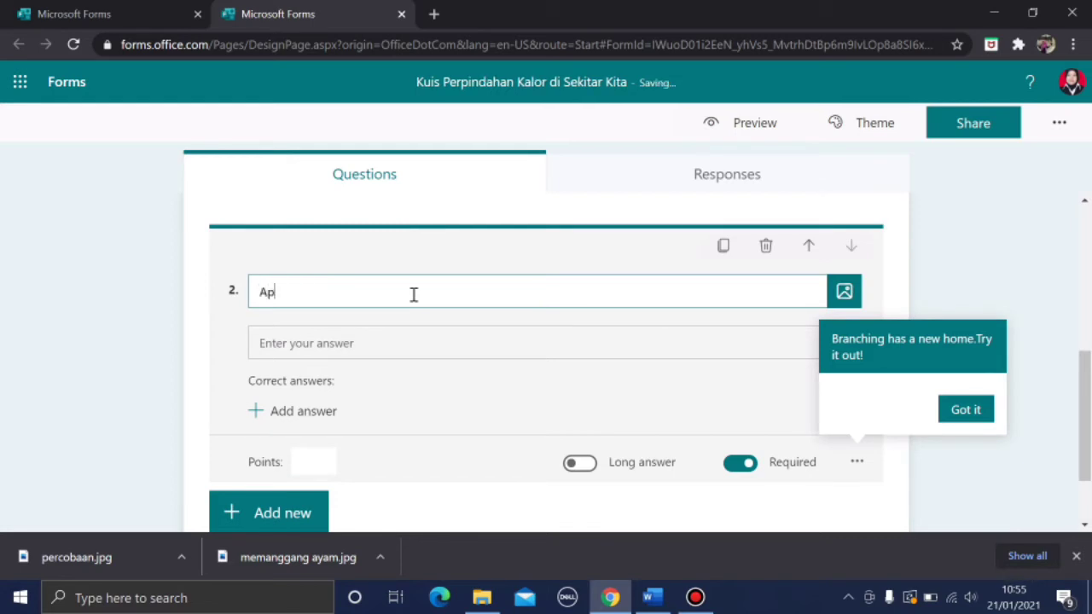
type("a yang telah a")
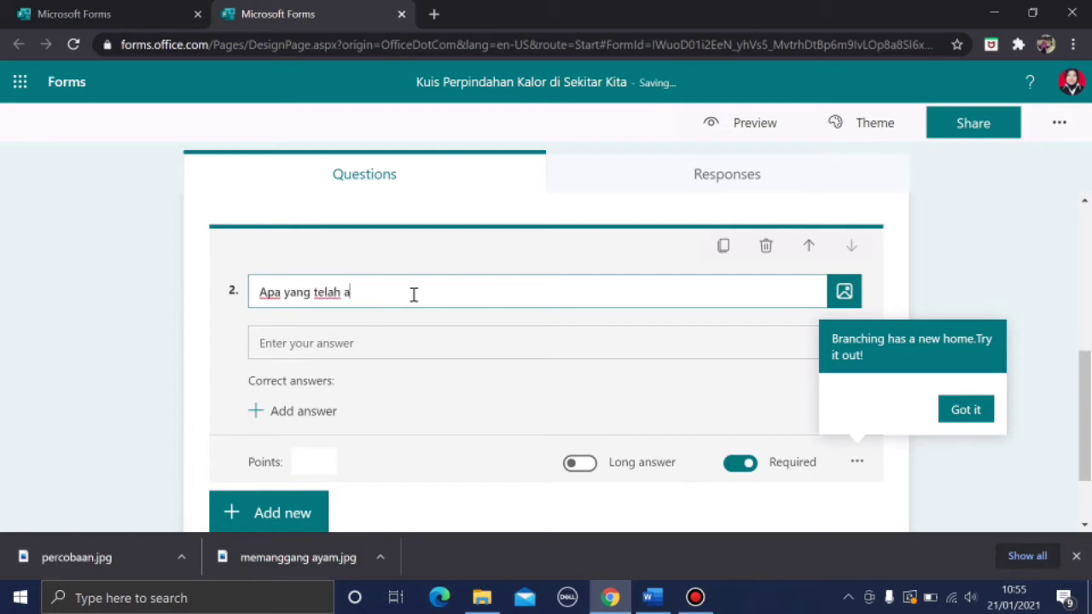
type("nak-anak pelajari hari ini?")
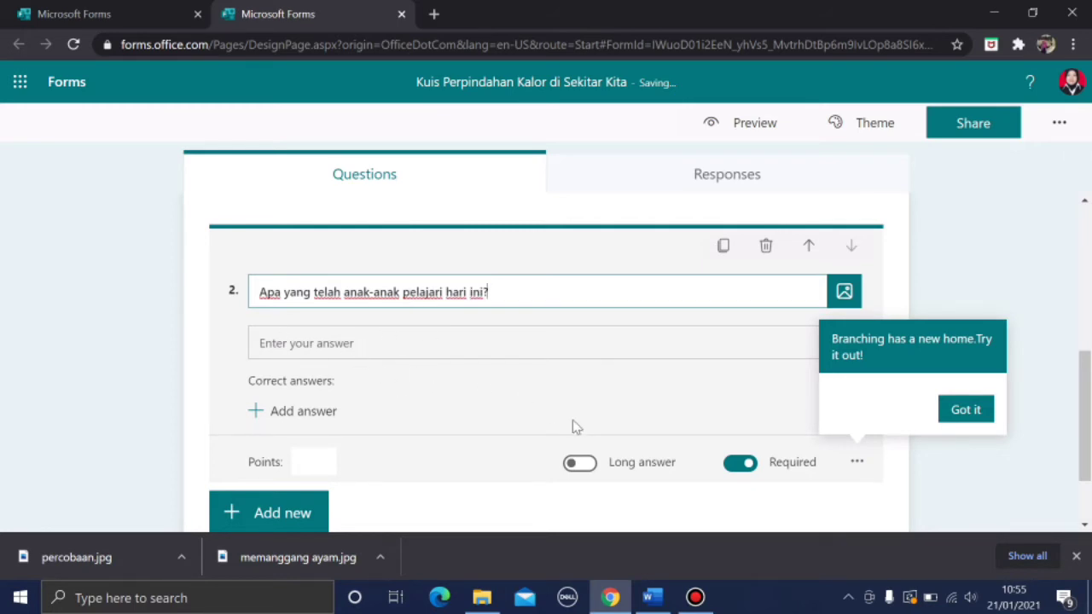
left_click(584, 466)
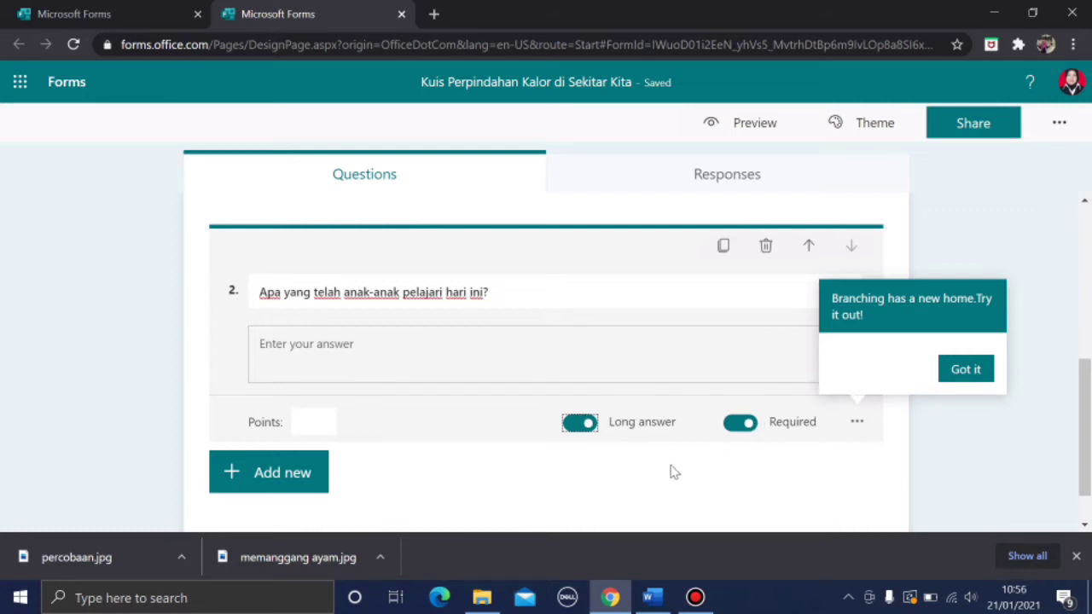
- Add a Rating question to the quiz with the question text "Saya senang dalam pembelajaran hari ini"
left_click(292, 474)
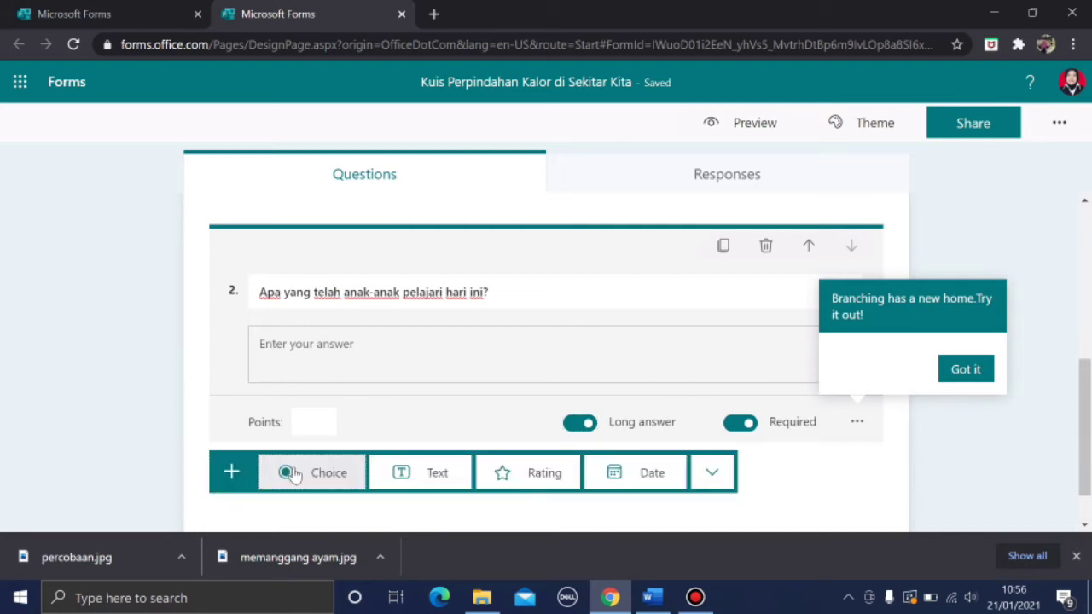
left_click(565, 474)
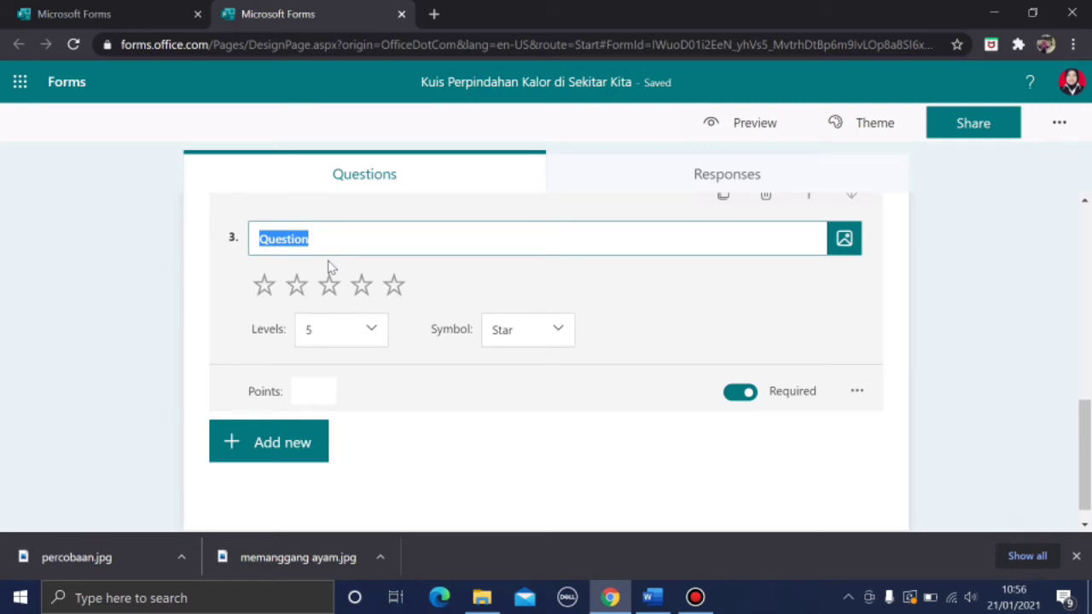
type("Saya")
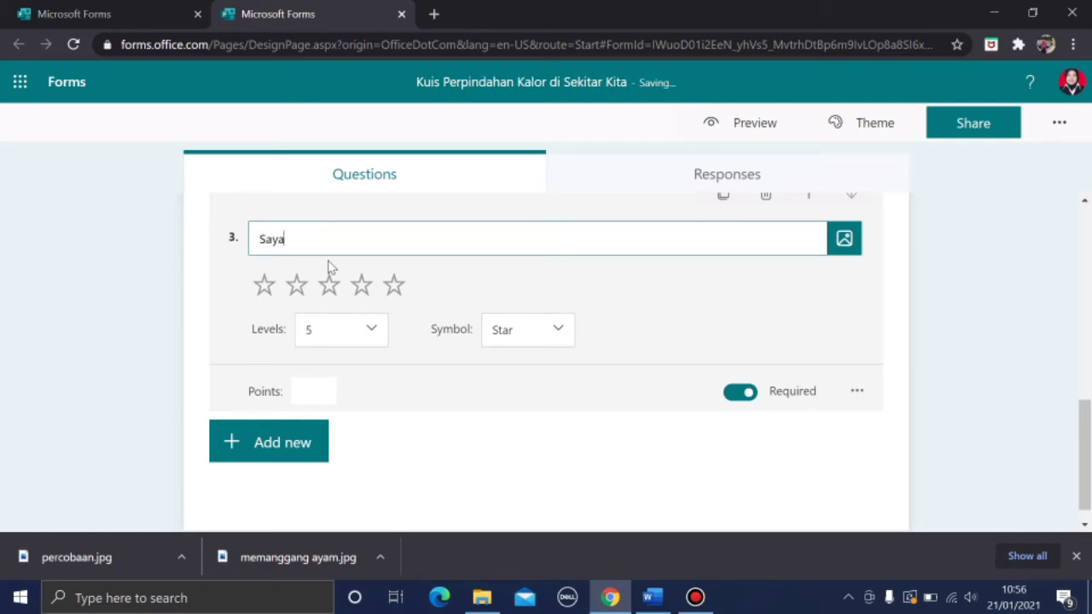
type(" senang dalam")
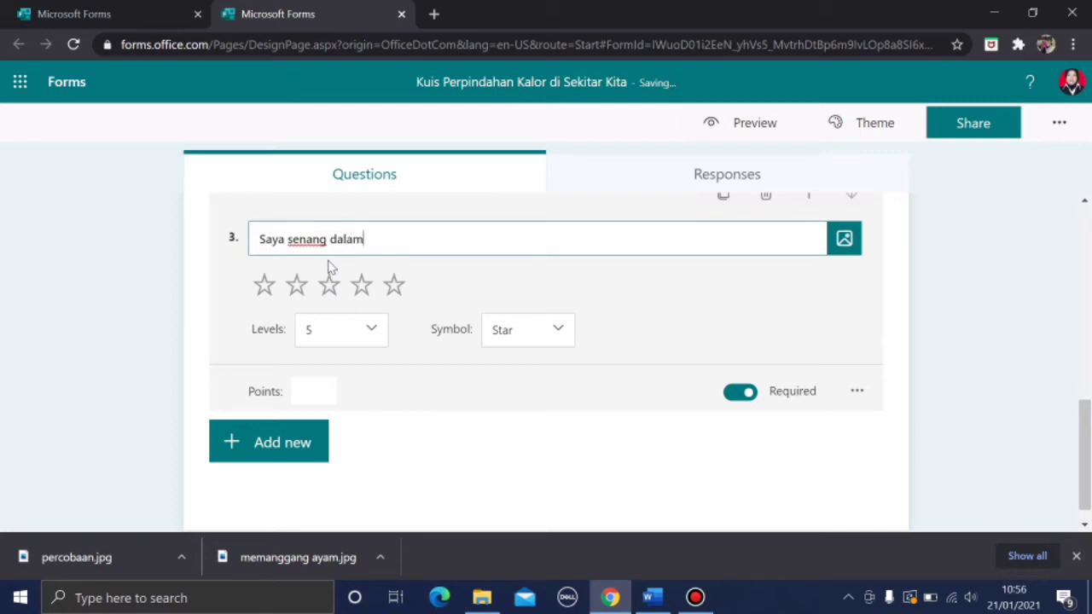
type(" pembelajaran ")
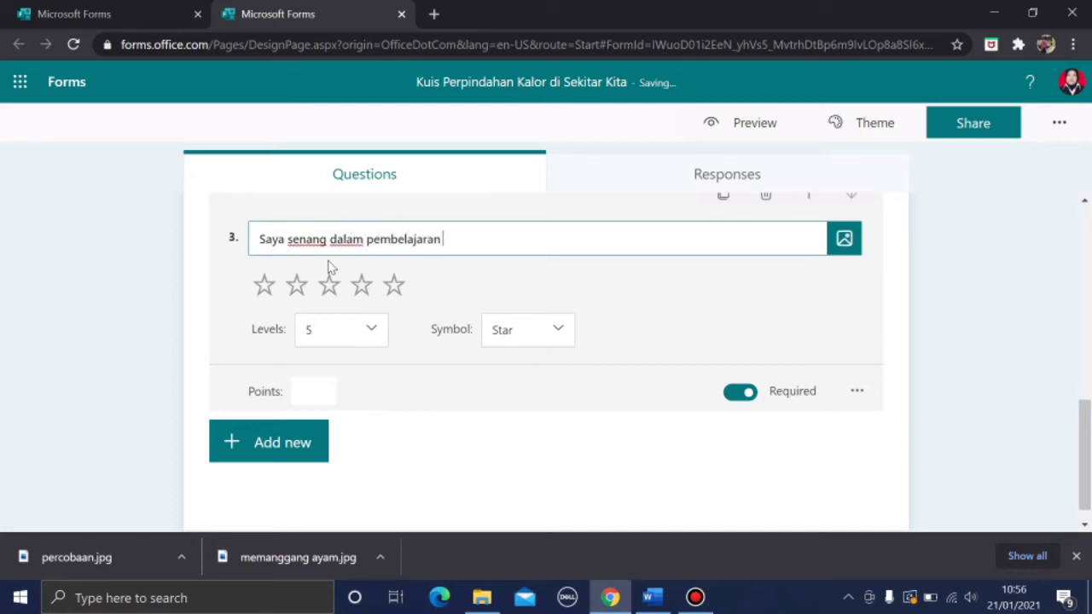
type("hari ini")
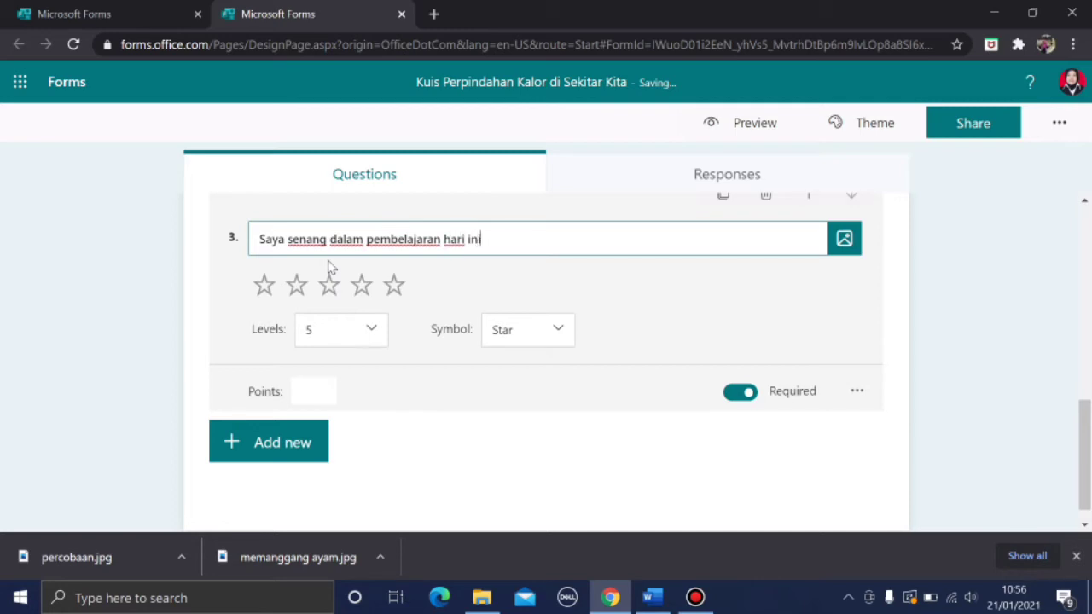
- Set the number of levels in the "Saya senang dalam pembelajaran hari ini" rating question to 10
left_click(372, 331)
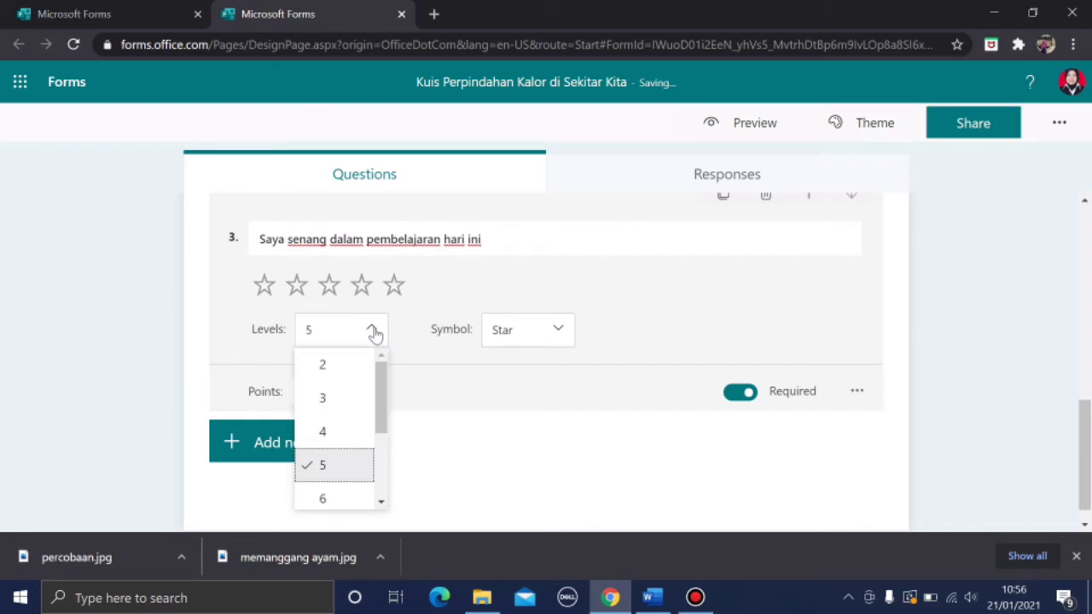
left_click_drag(383, 368, 381, 464)
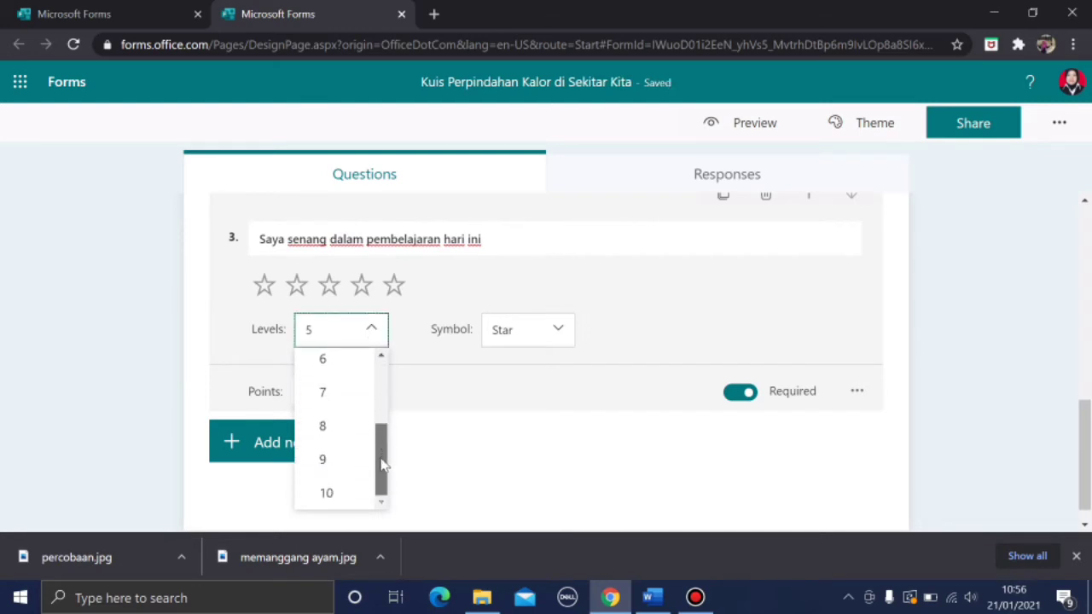
left_click(328, 493)
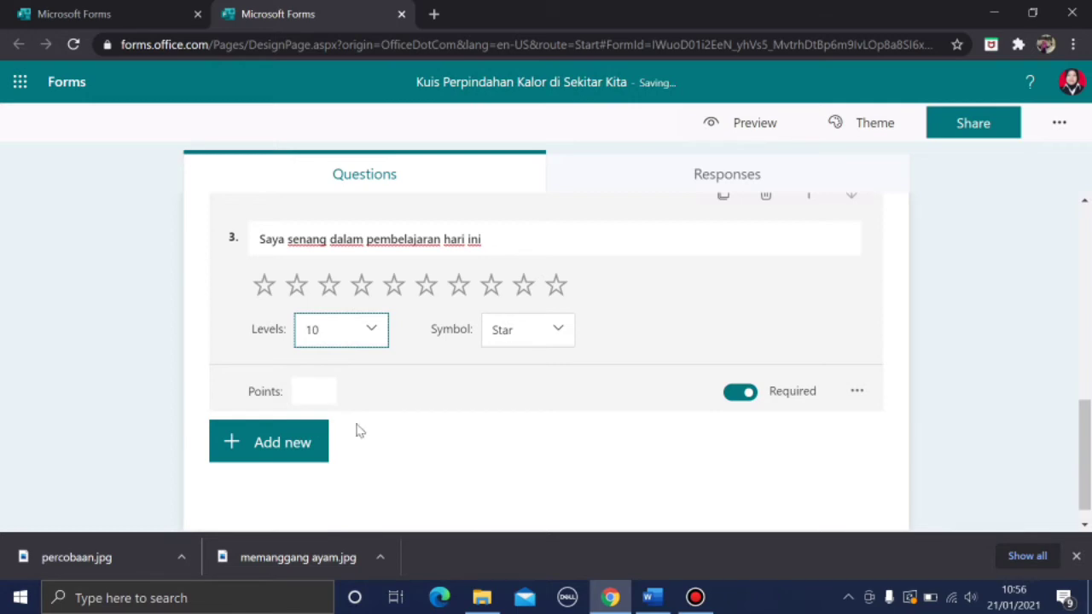
- Try the Number symbol for the rating question, and switch it back to Star
left_click(558, 331)
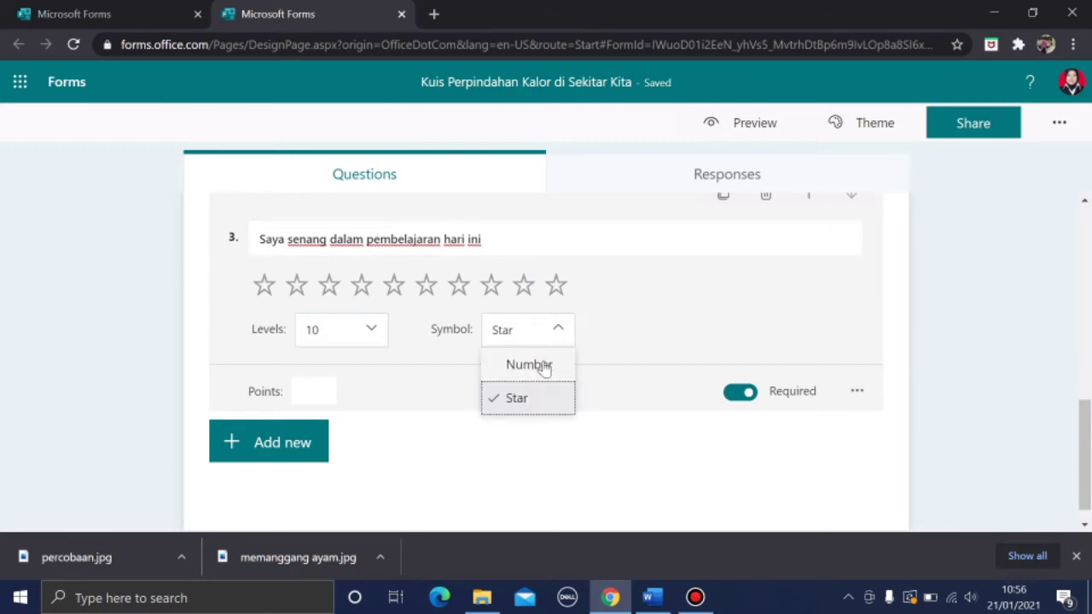
left_click(543, 366)
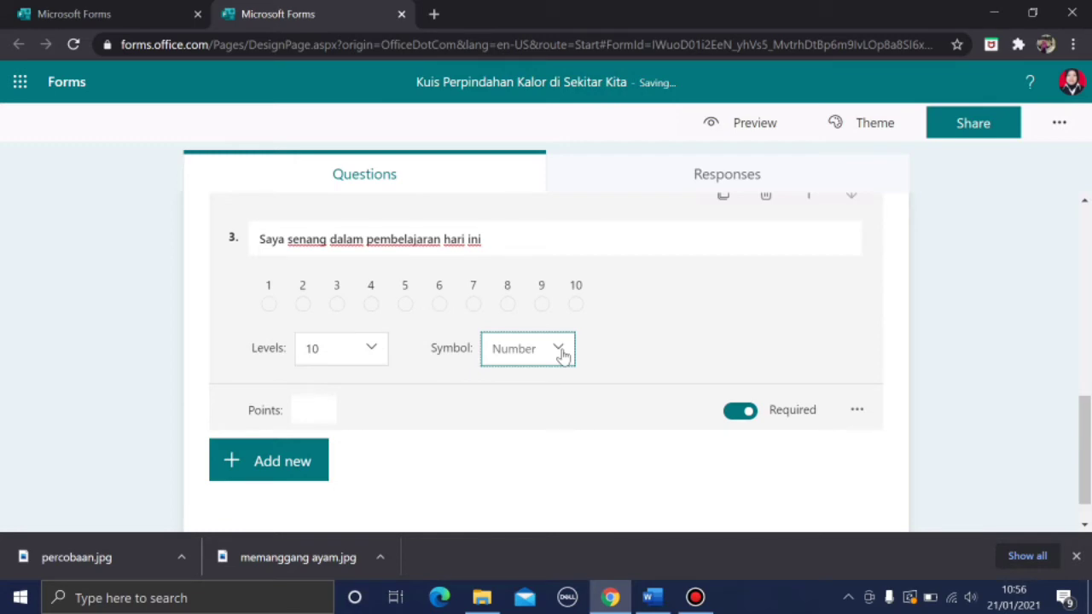
left_click(561, 356)
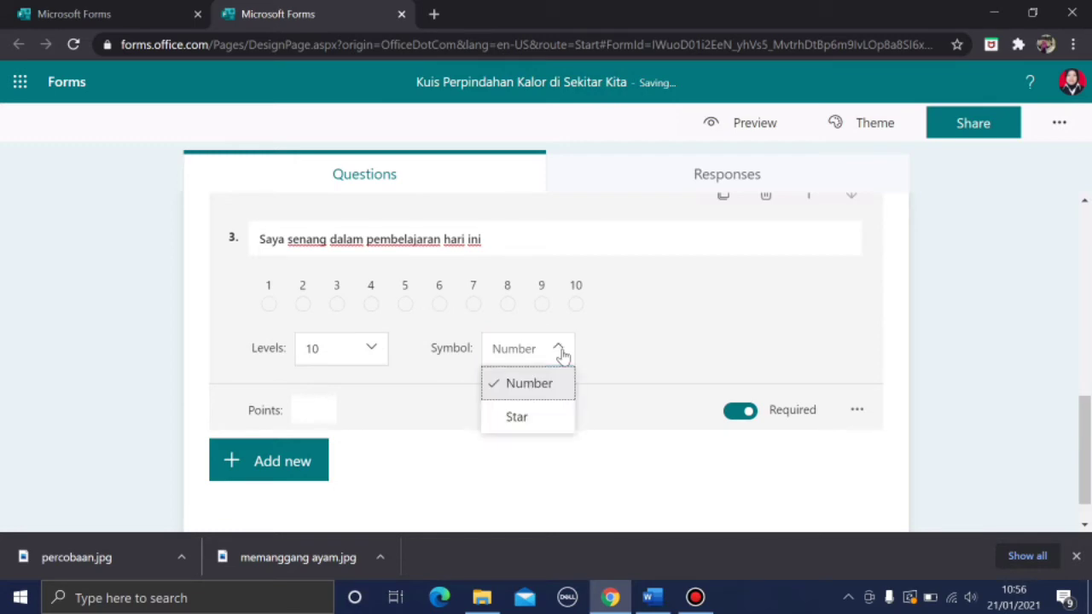
left_click(518, 418)
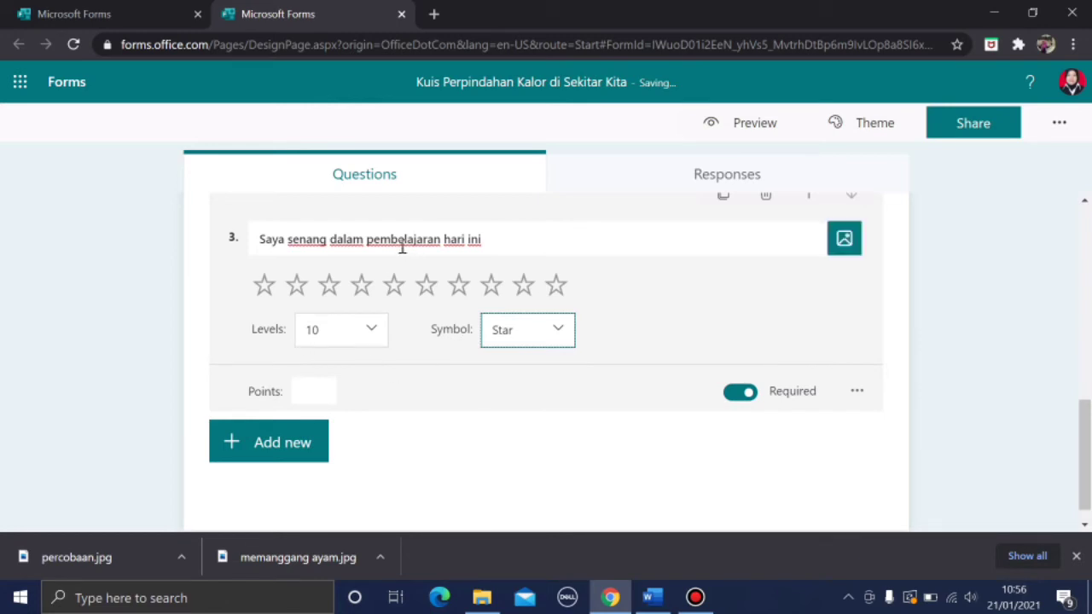
- Add a Date question to the quiz with the question text "Pelaksanaan BDR"
left_click(292, 442)
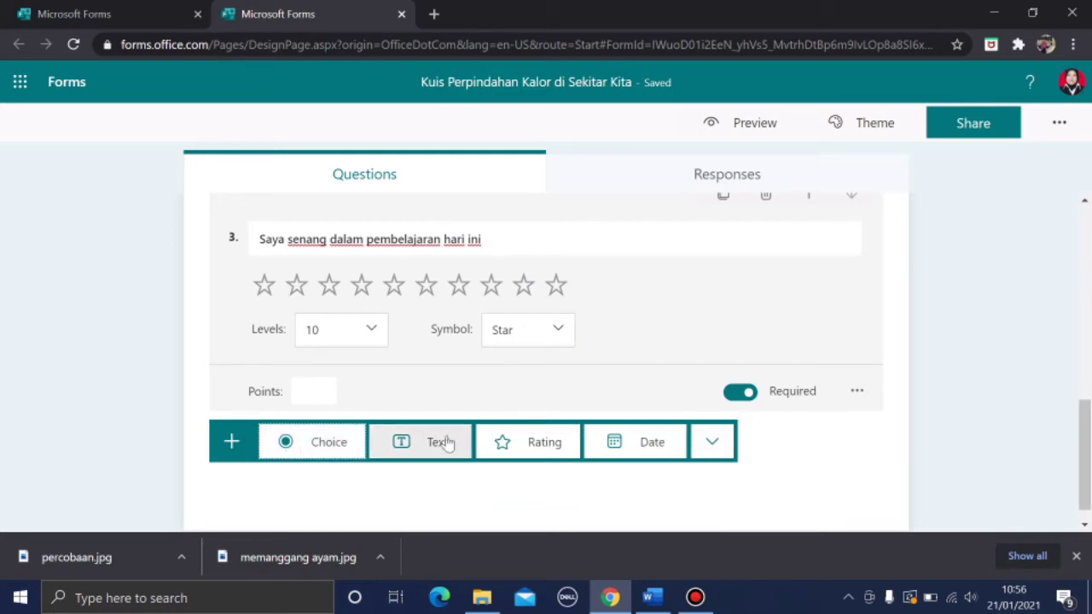
left_click(616, 446)
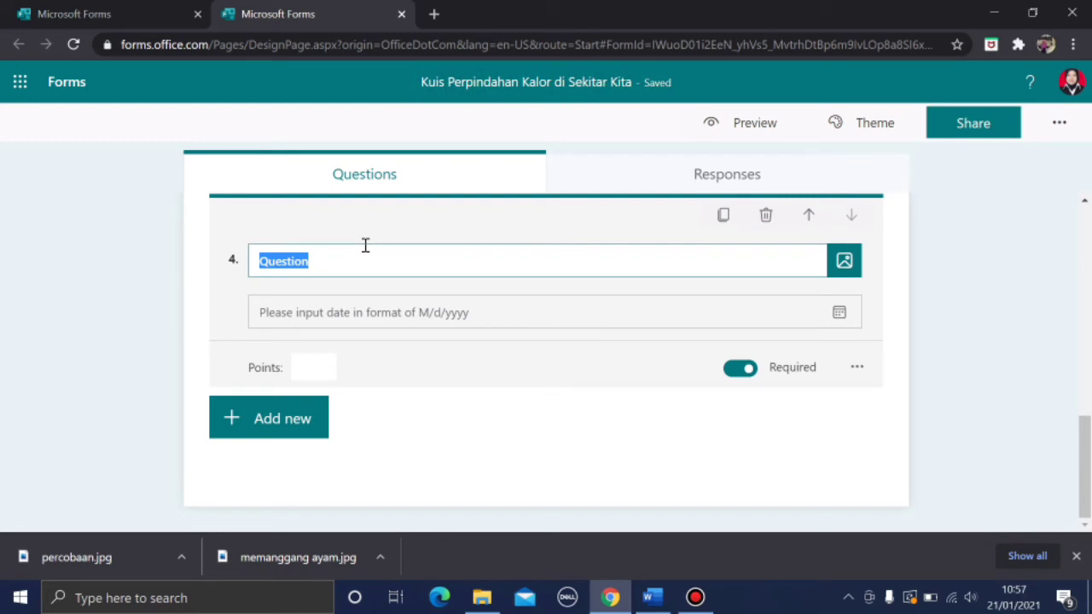
type("Pel")
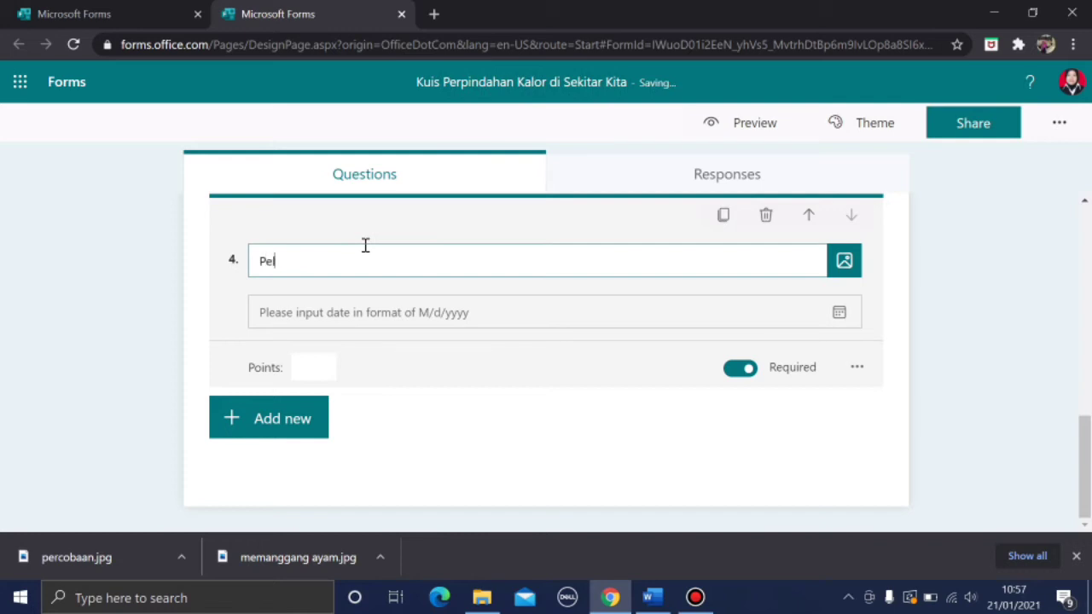
type("aksanaan BDR")
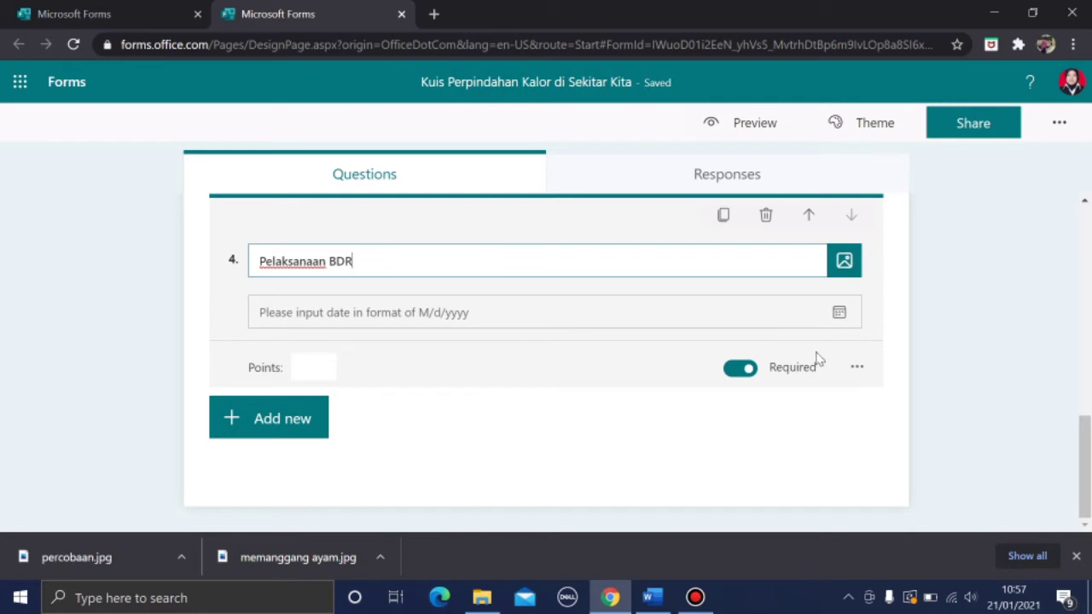
- Add a new section after the date question and title it "Kuis"
left_click(273, 418)
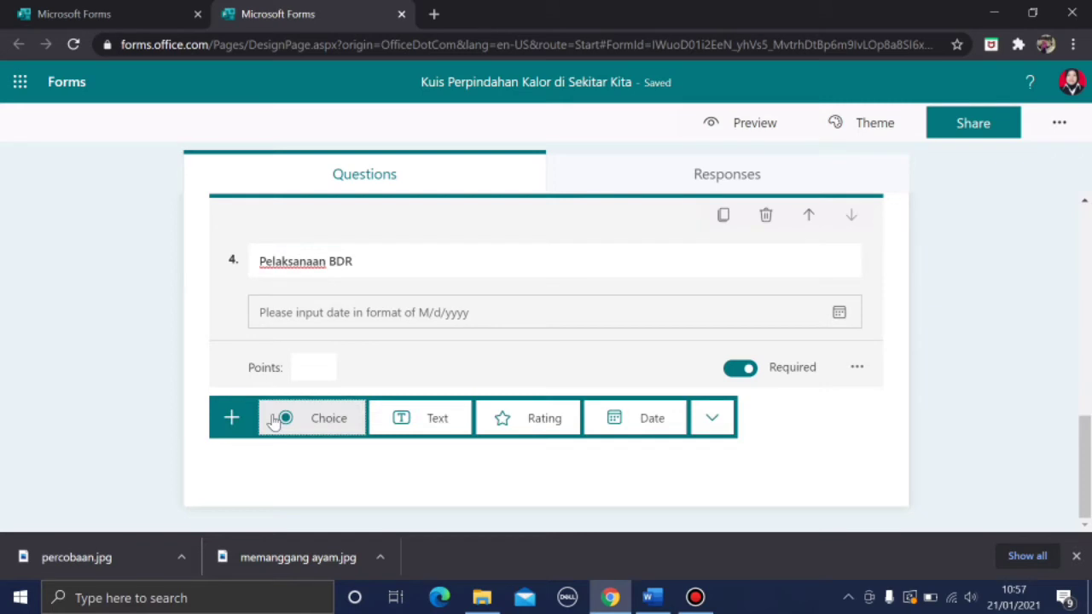
left_click(710, 418)
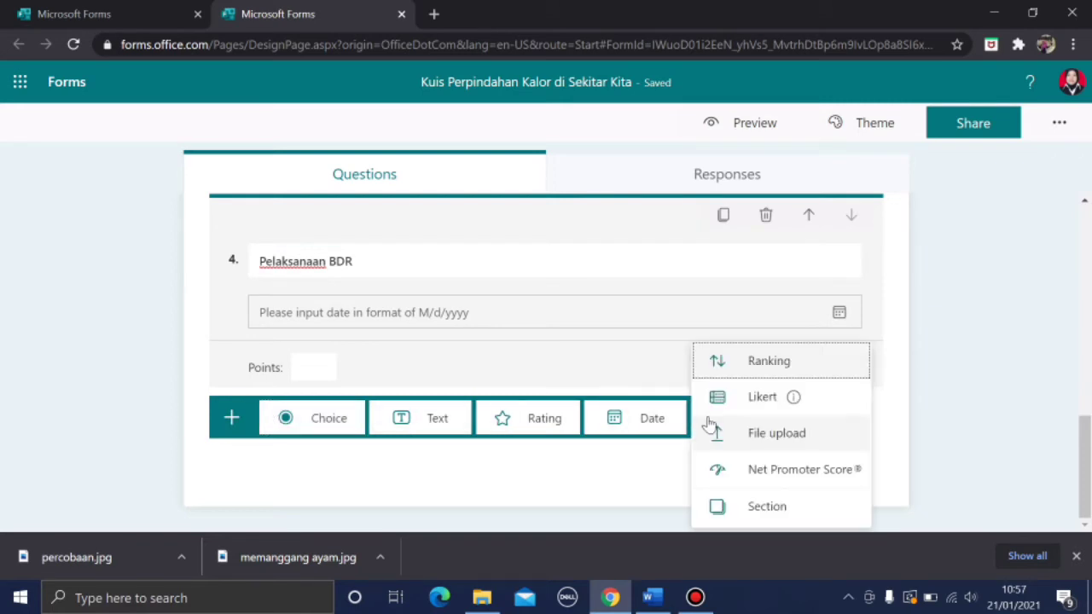
left_click(750, 509)
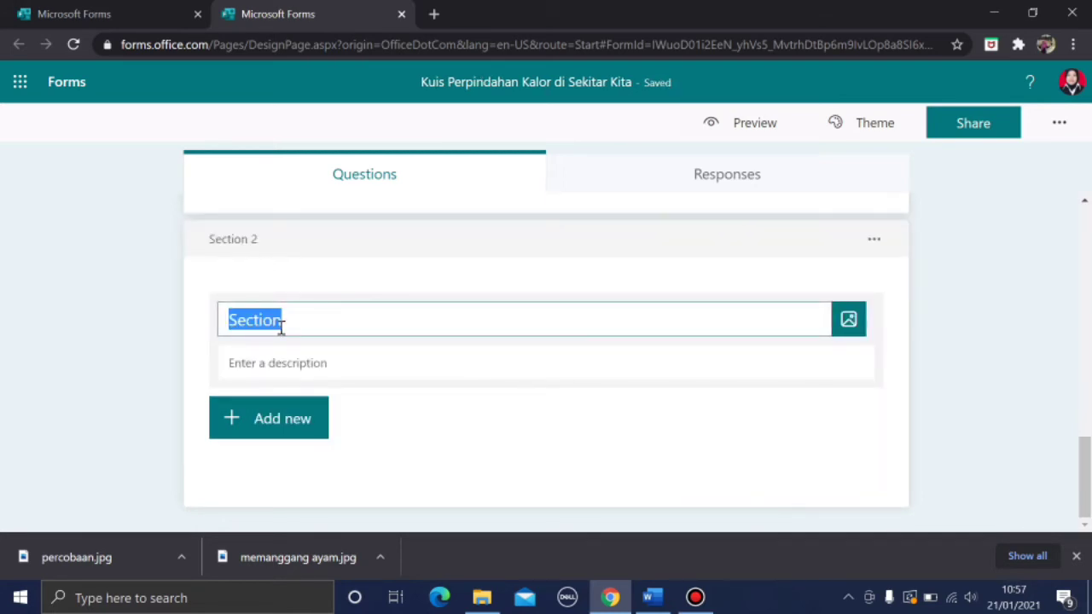
type("Kui")
type("s")
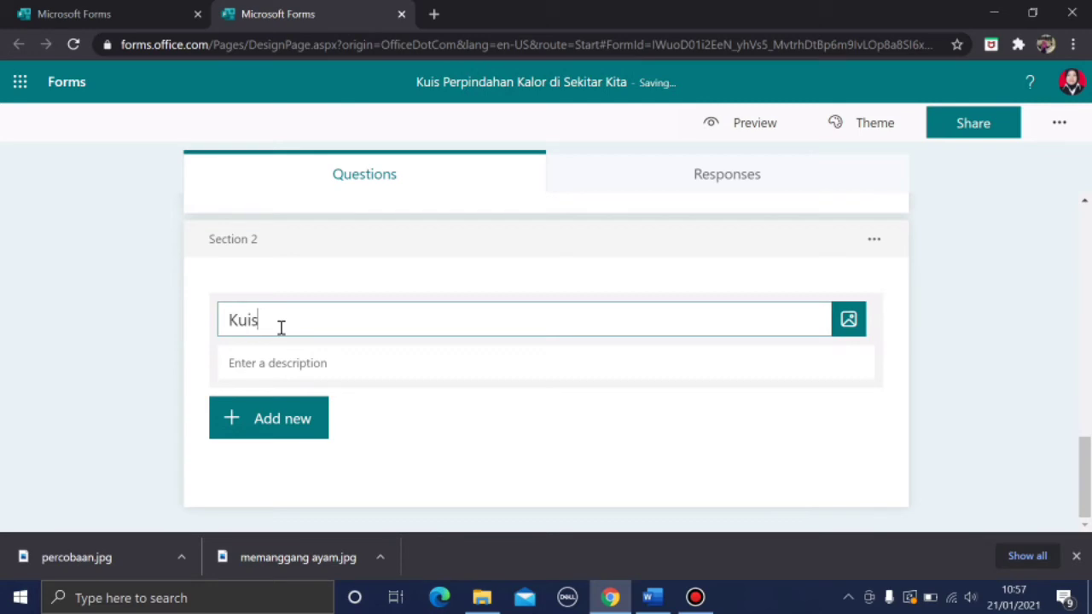
- Add a Choice question to the "Kuis" section and fill in its text with the oven-roasted chicken paragraph copied from the Word document
left_click(261, 421)
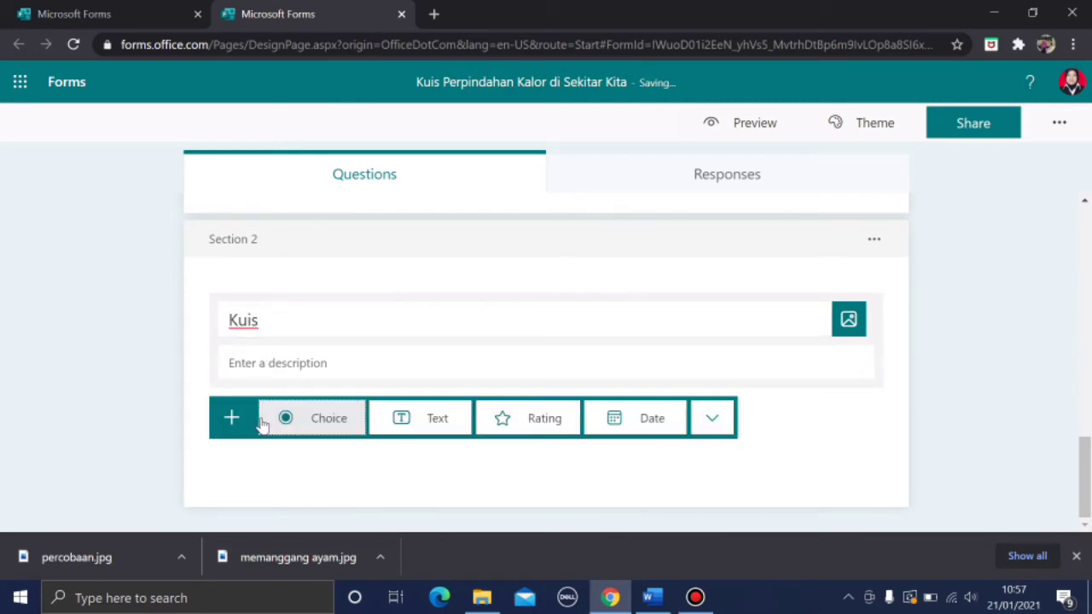
left_click(310, 422)
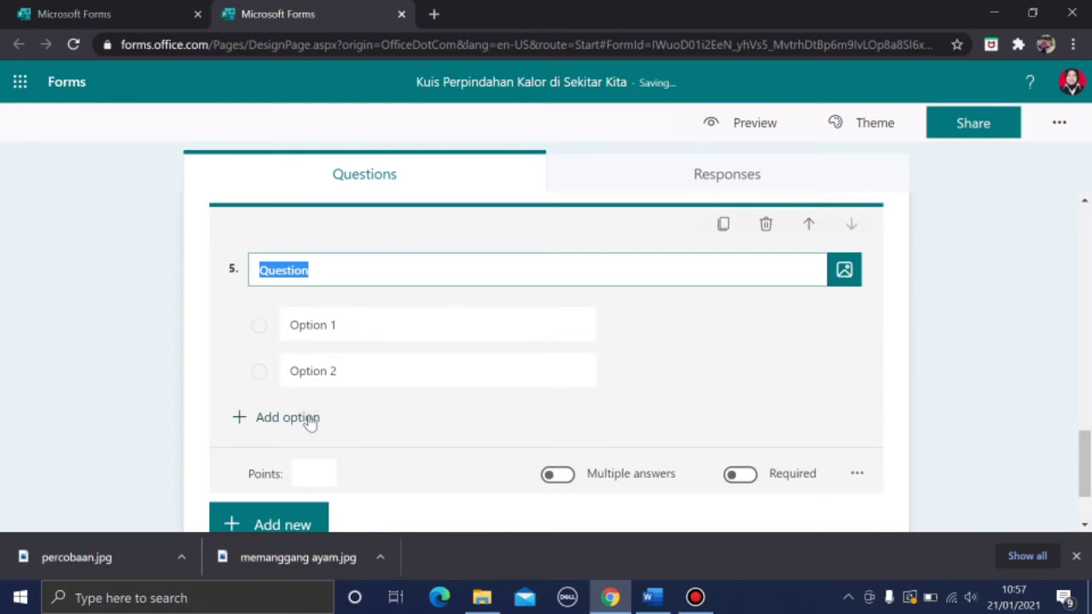
left_click(653, 600)
left_click(546, 510)
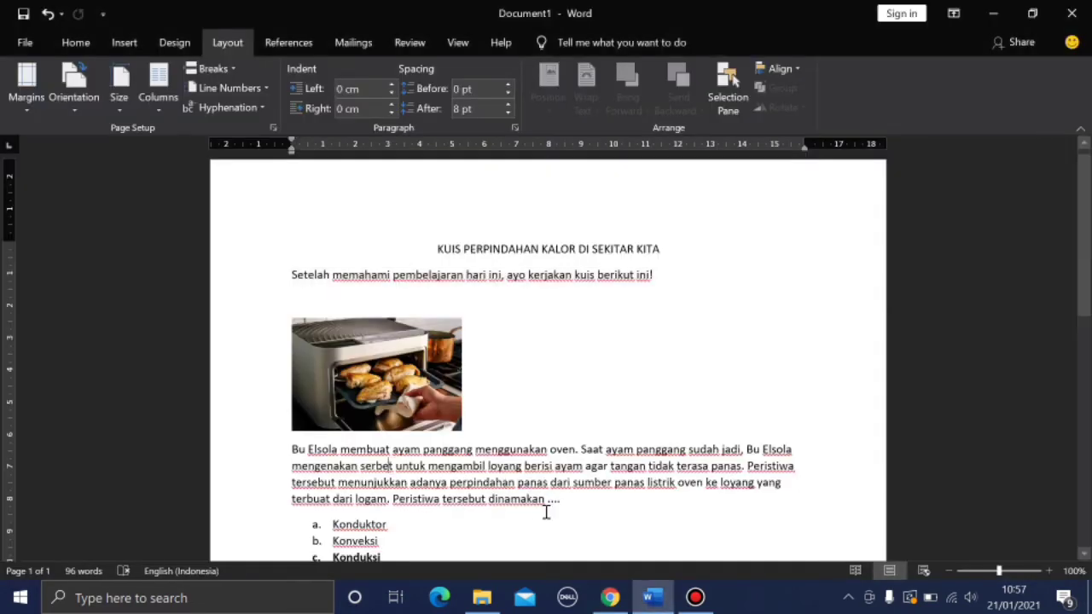
double_click(268, 447)
key("ctrl+c")
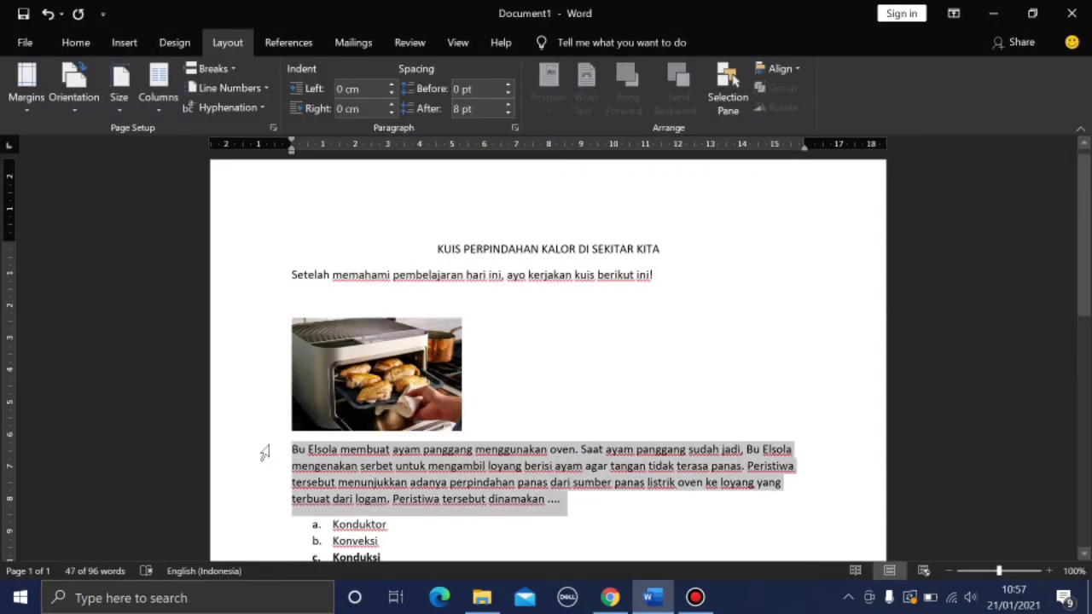
left_click(610, 597)
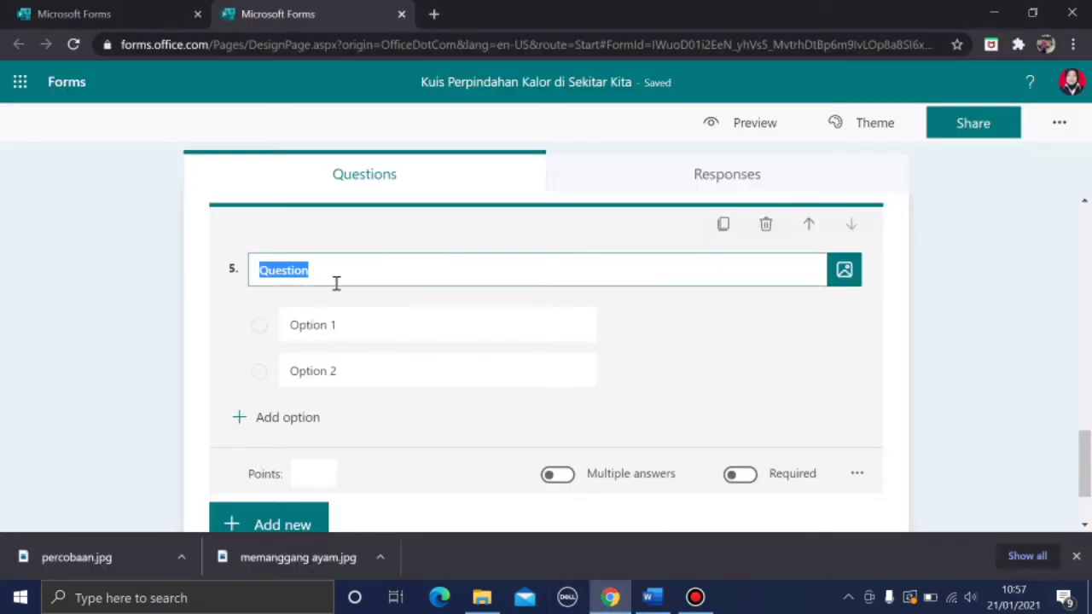
key("ctrl+v")
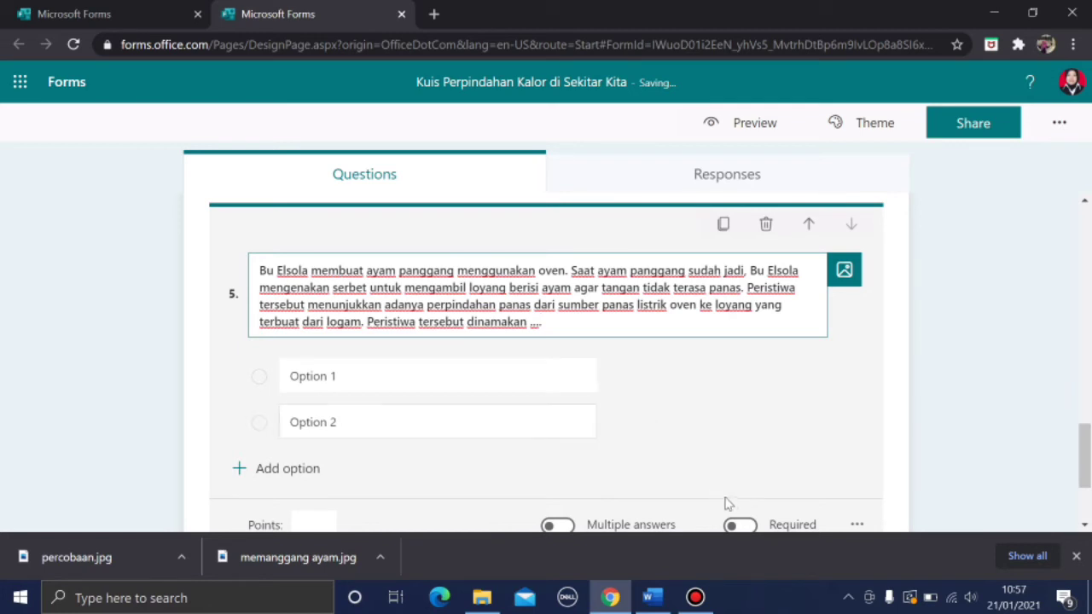
- Make the oven-roasted chicken question required and set its points to 10
left_click(740, 526)
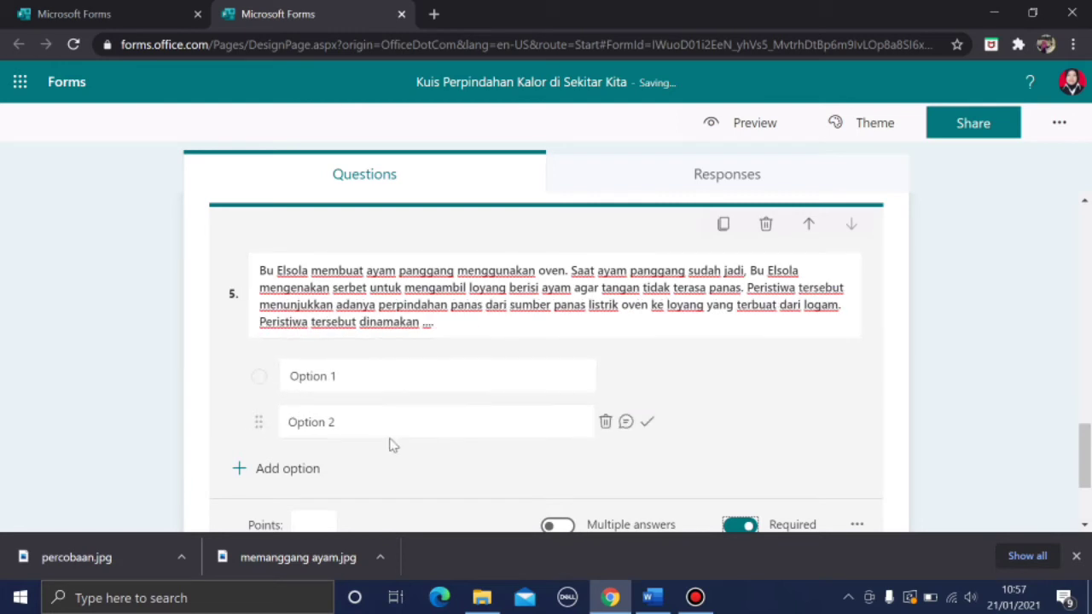
left_click(310, 522)
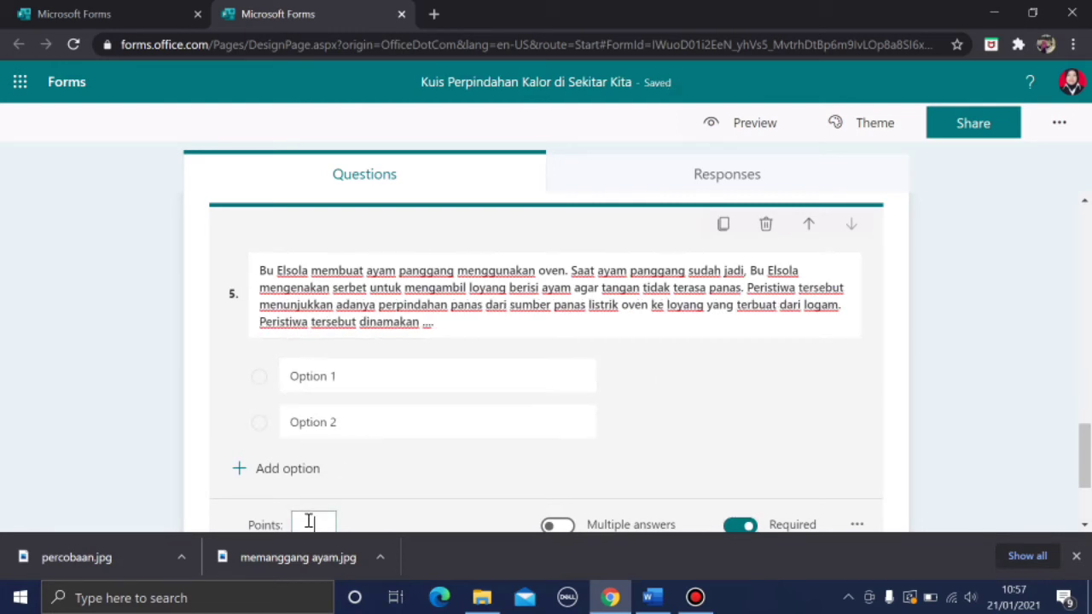
type("1")
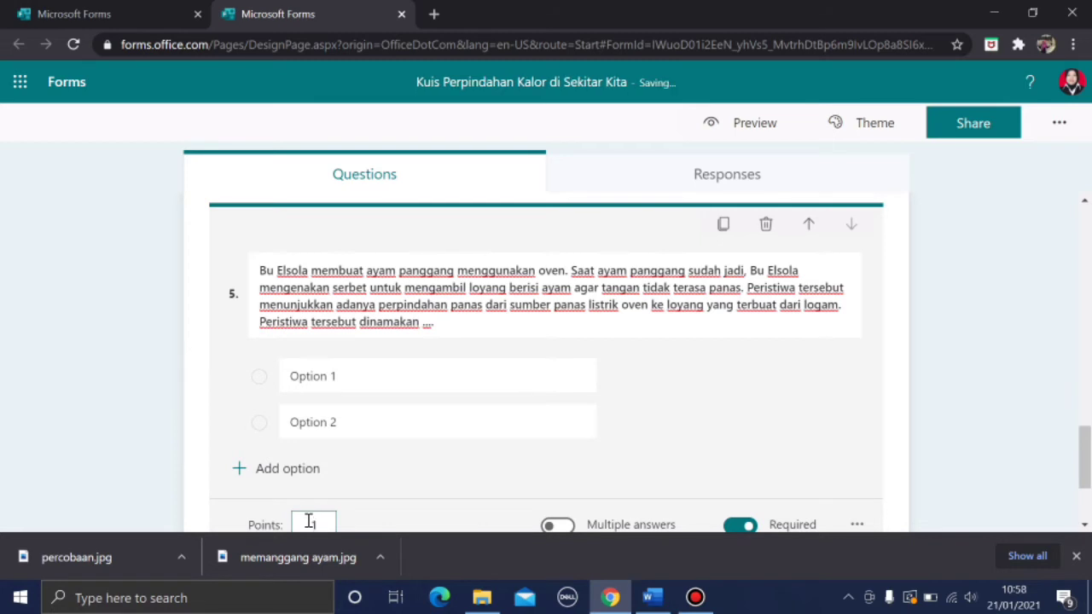
type("0")
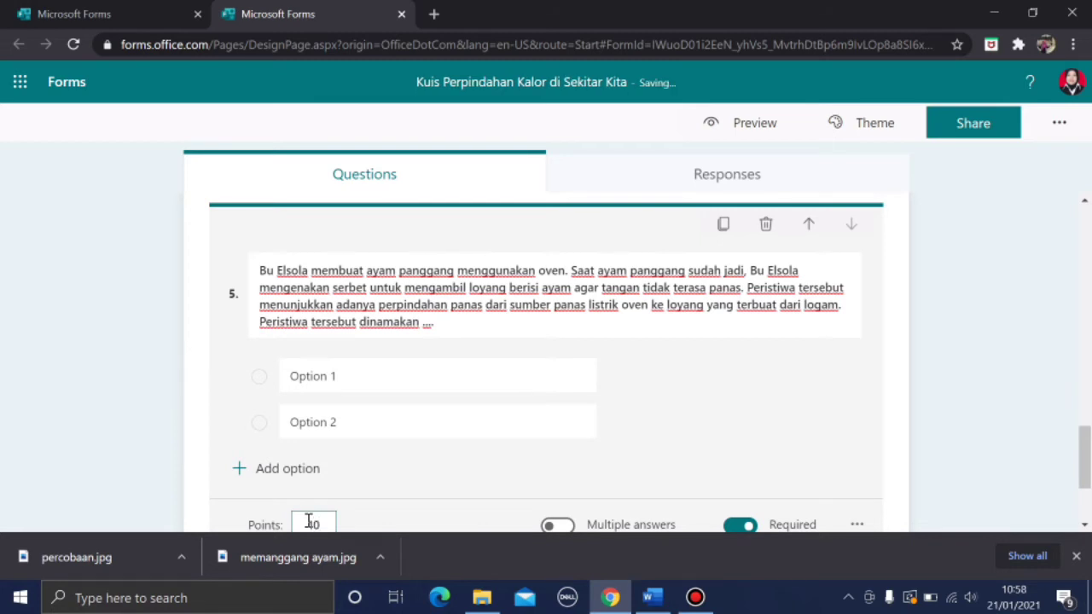
- Copy the options Konduktor, Konveksi, Konduksi and Radiasi from the Word document and enter them as answer options a to d of question 5
left_click(653, 597)
left_click(475, 454)
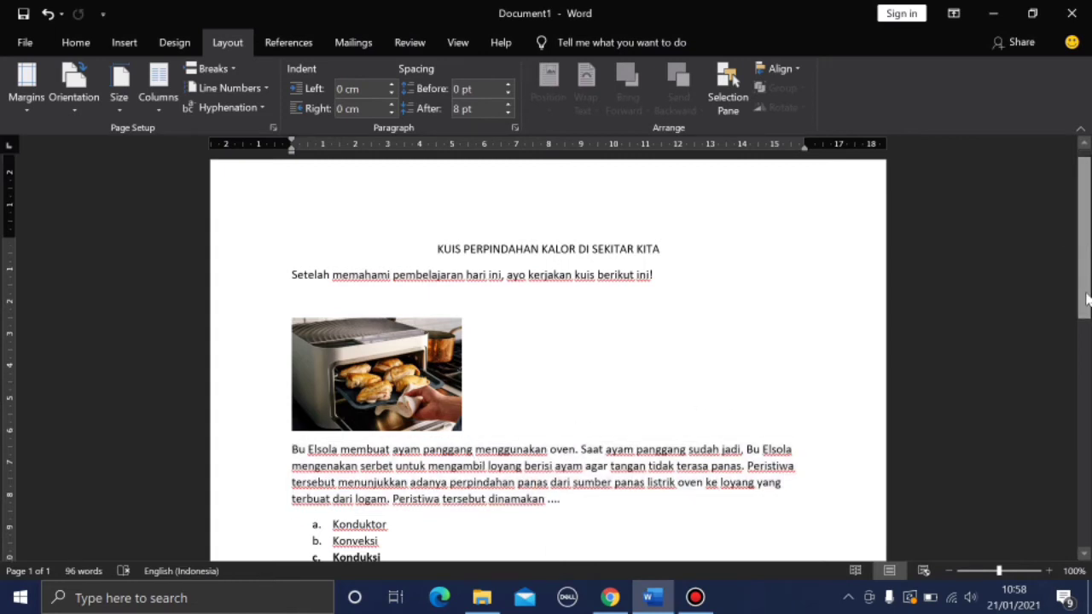
scroll(1074, 252, "down", 3)
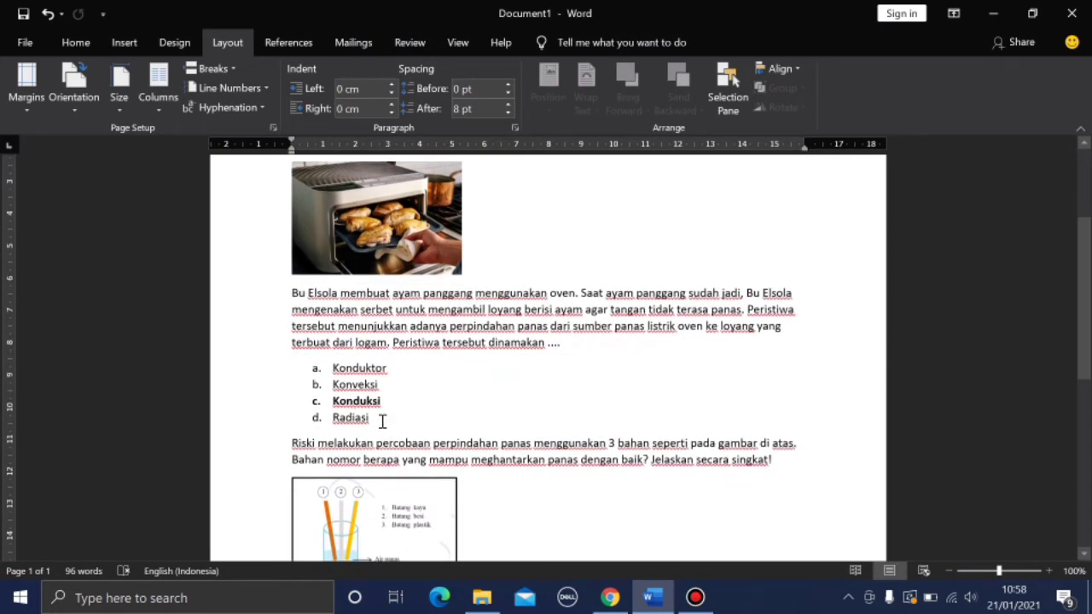
left_click_drag(383, 422, 338, 375)
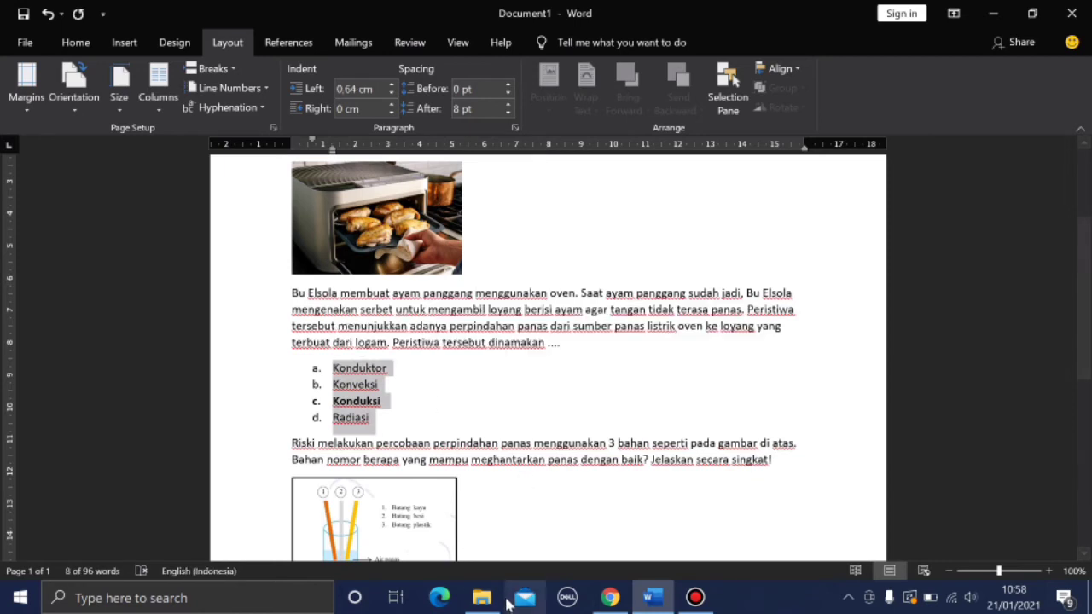
left_click(611, 602)
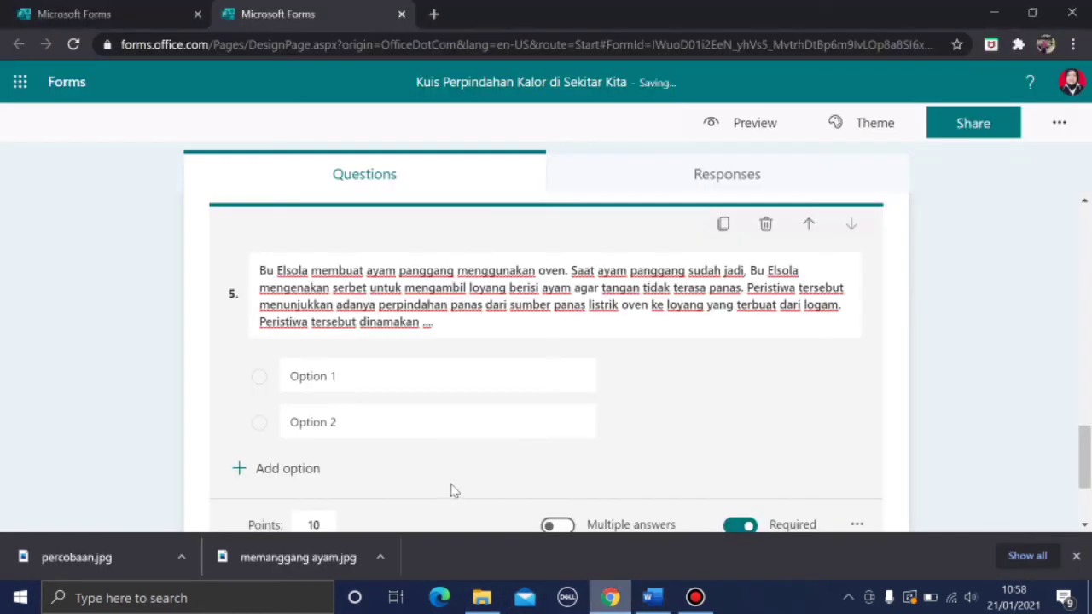
left_click(329, 377)
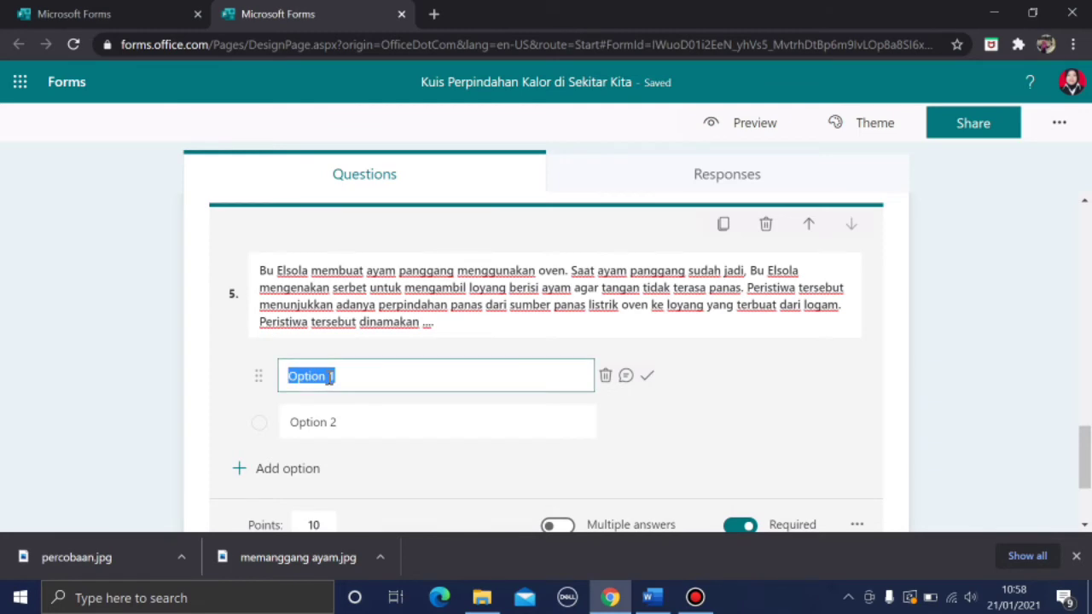
type("a. Konduktor b. Konveksi c. Konduksi d. Radiasi")
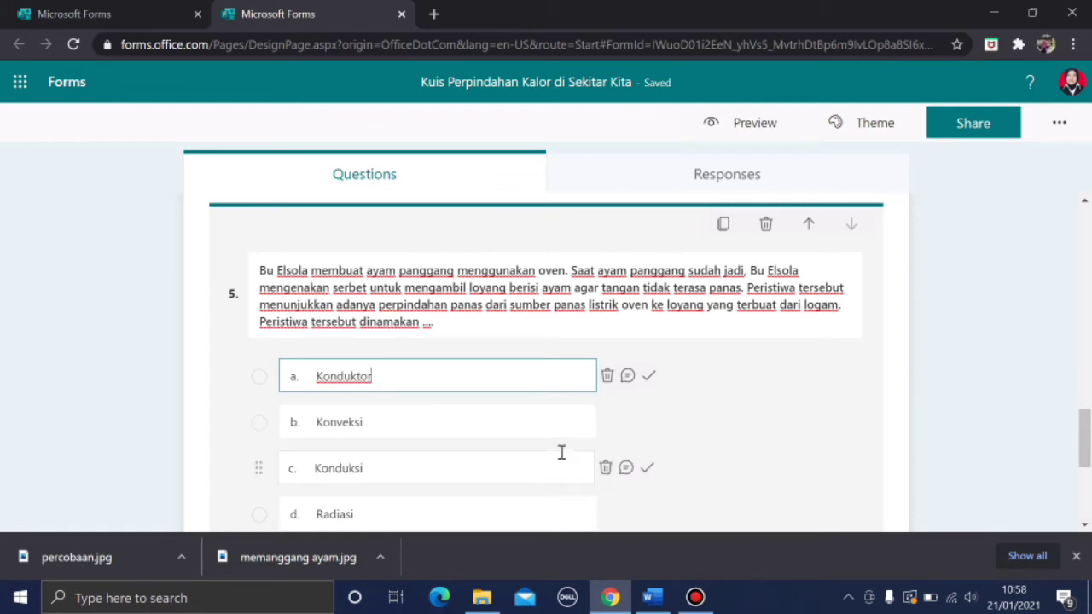
- Mark "c. Konduksi" as the correct answer and give it the respondent message "Selamat, jawaban Ananda sudah benar :)"
left_click(646, 471)
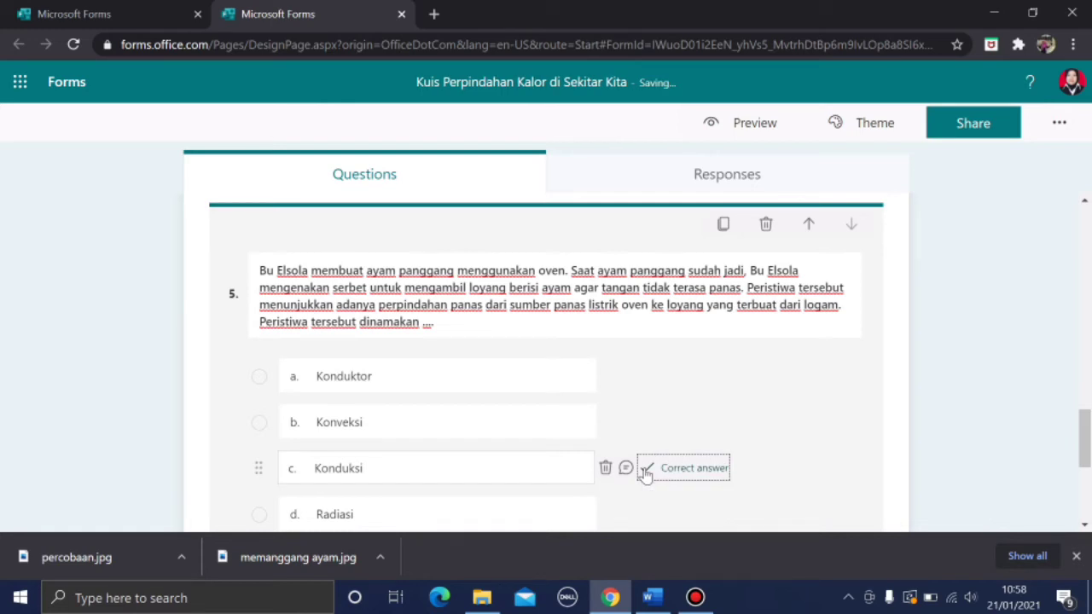
left_click(625, 469)
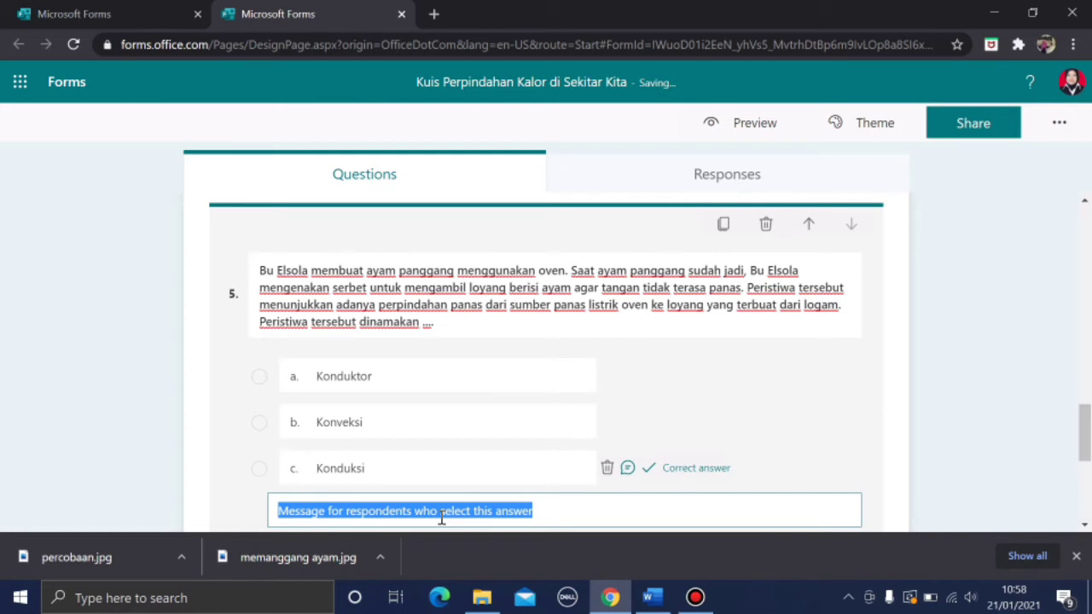
type("Sela")
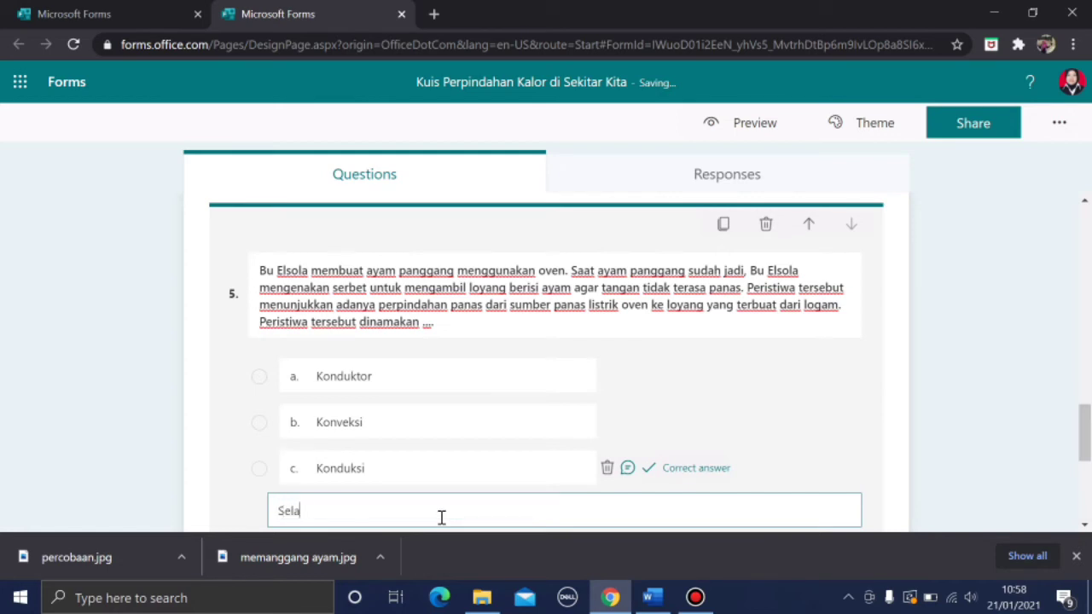
type("mat, jawaban Ananda")
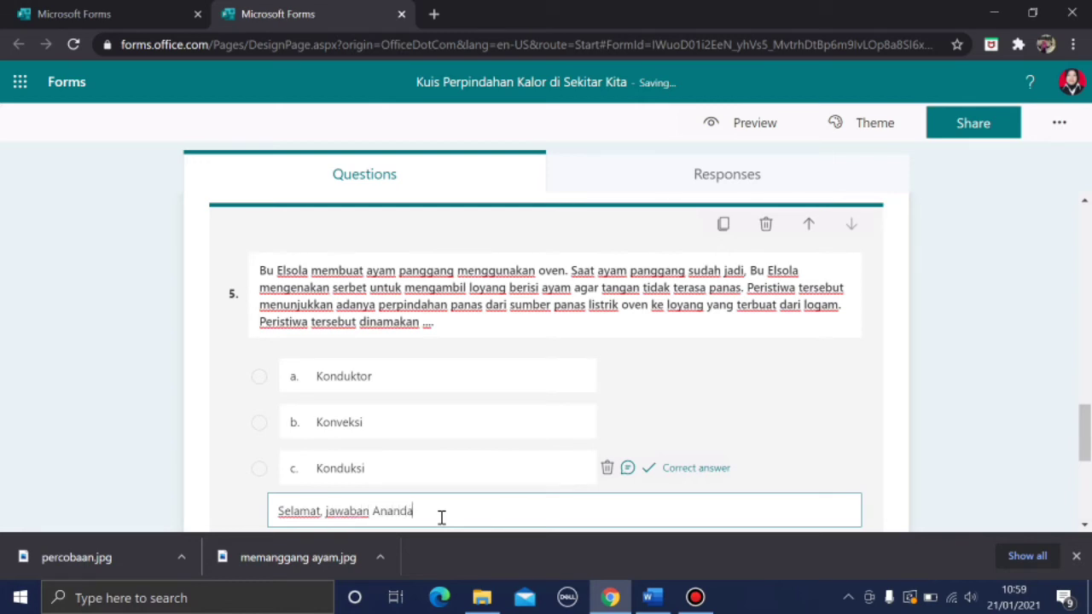
type(" sudah benar :)")
- Delete the answer option "a. Konduktor" from the oven-roasted chicken question
left_click(1085, 435)
scroll(1085, 435, "down", 1)
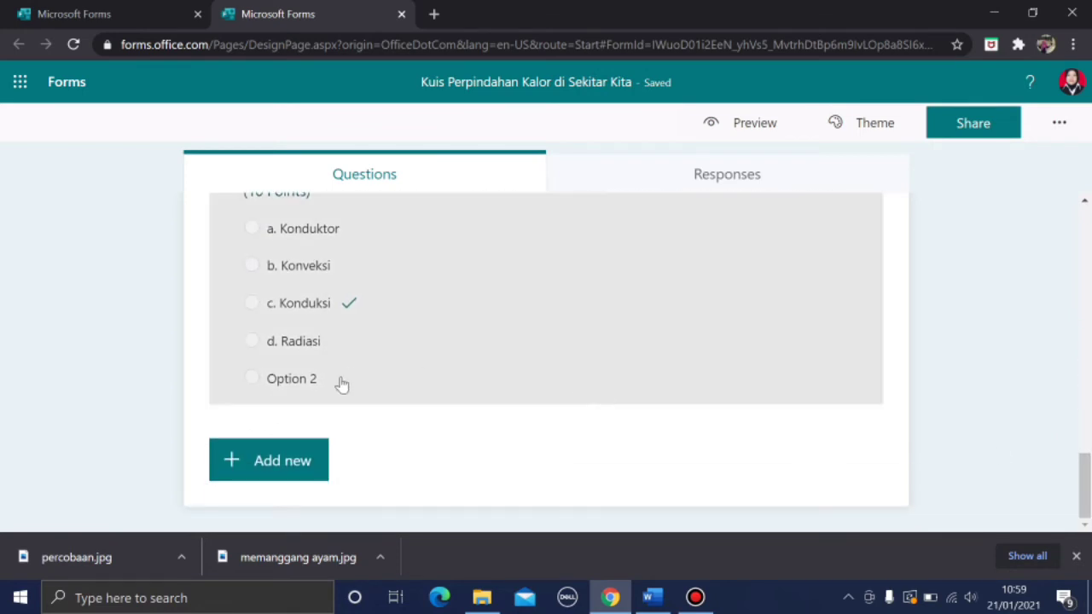
left_click(298, 385)
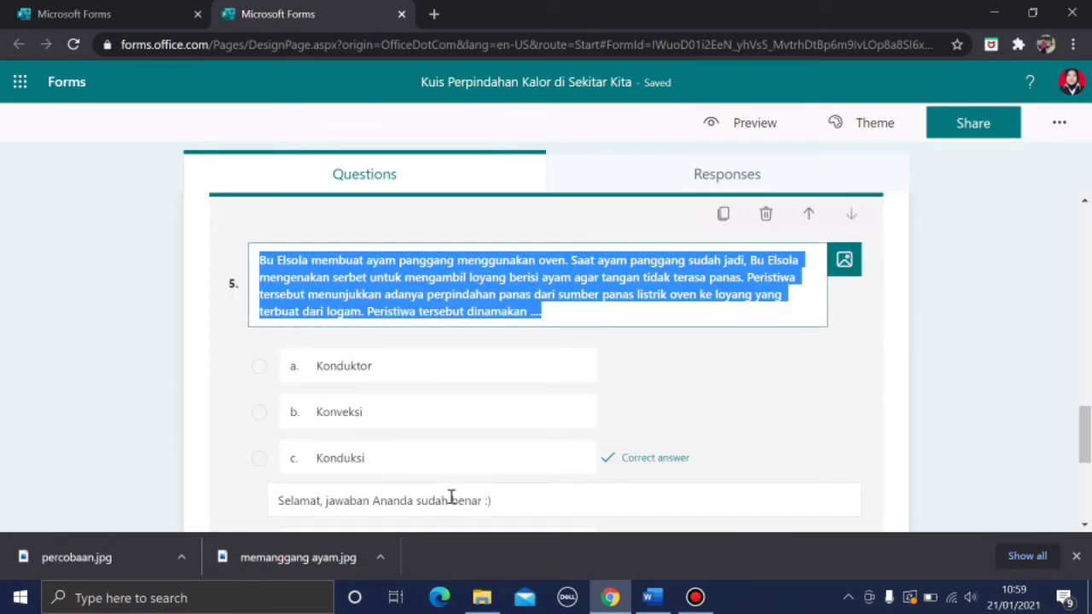
left_click(528, 412)
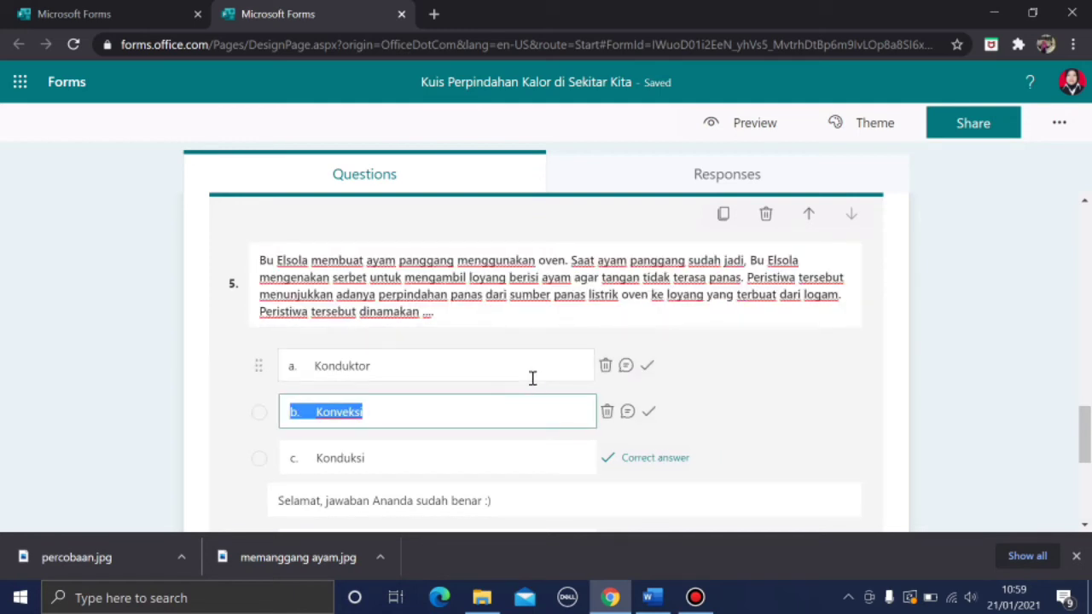
left_click(532, 378)
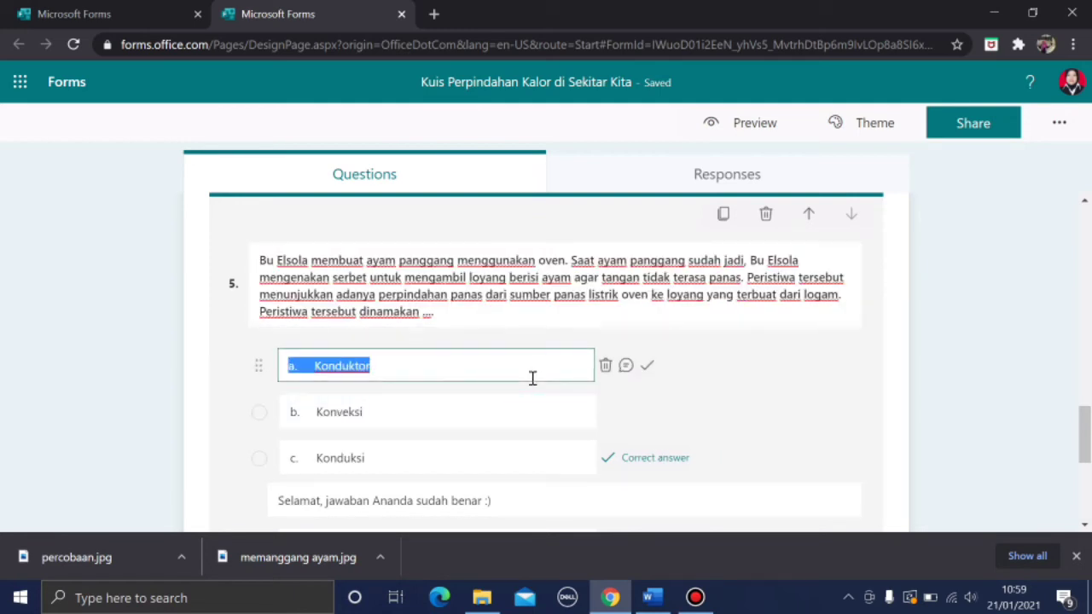
left_click(520, 404)
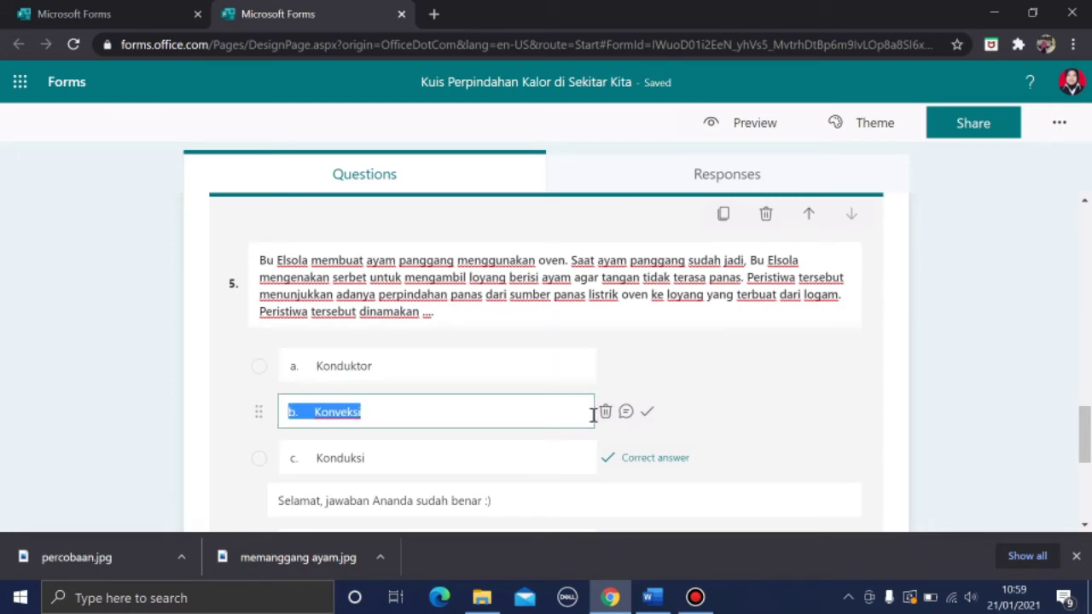
left_click(580, 363)
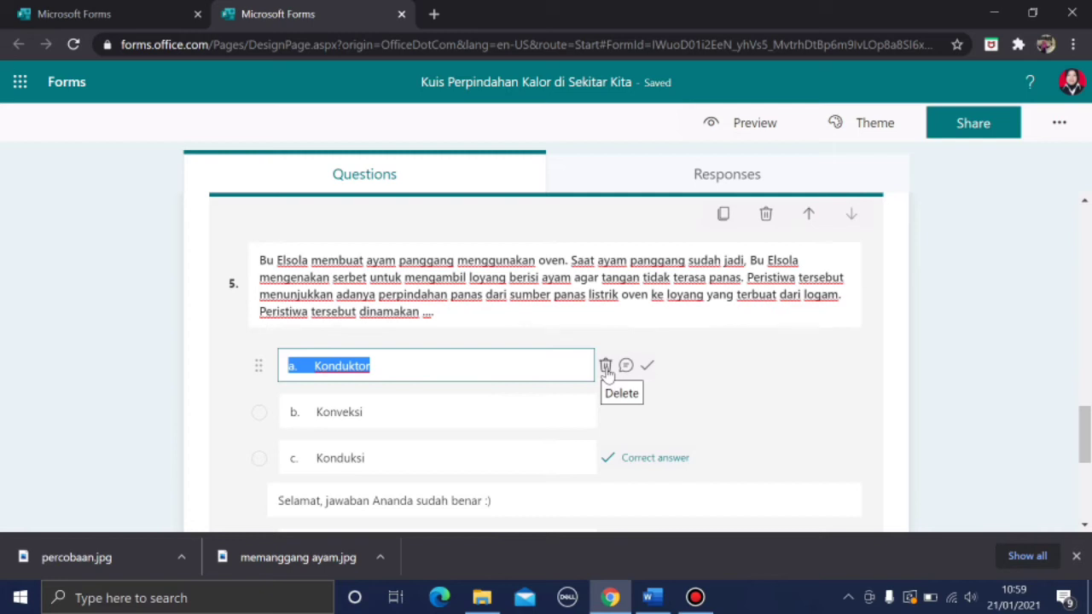
left_click(606, 367)
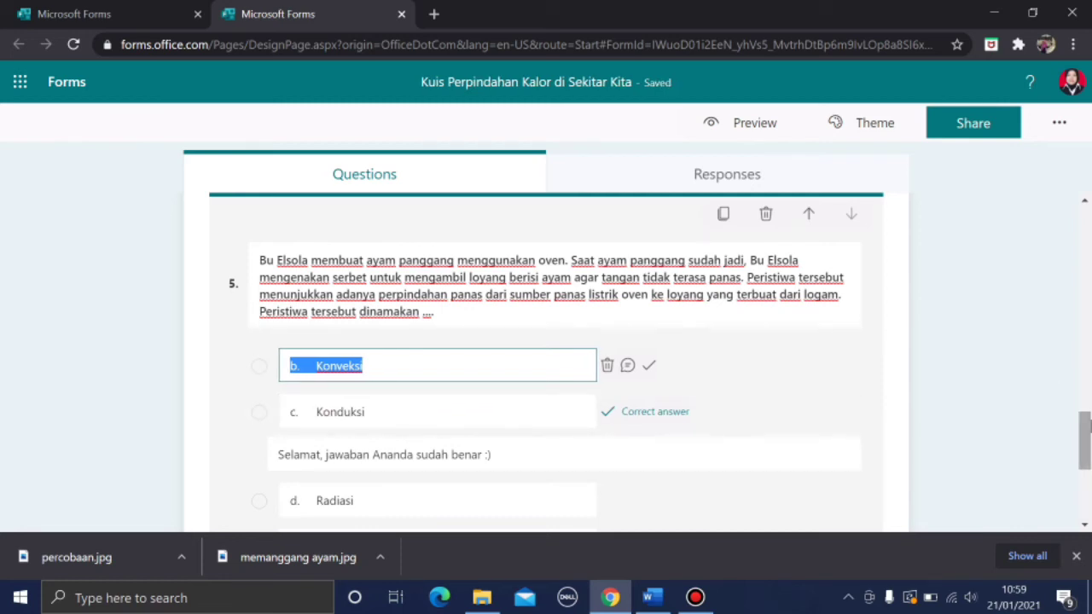
- Add a Text question after question 5 and fill in its text with the three-material heat-transfer experiment paragraph copied from the Word document
left_click_drag(1084, 431, 1083, 463)
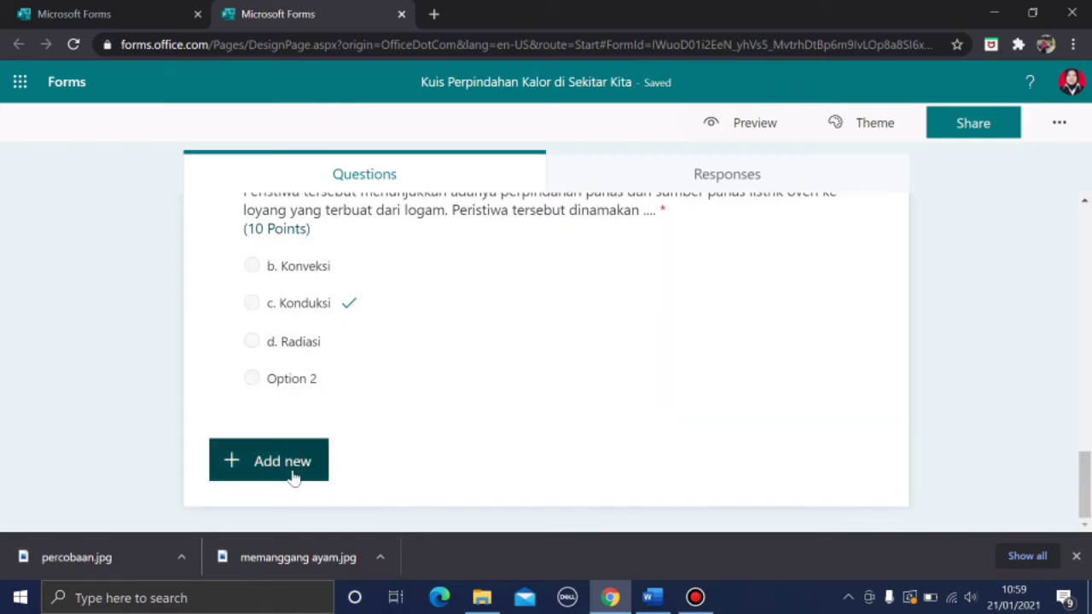
left_click(292, 477)
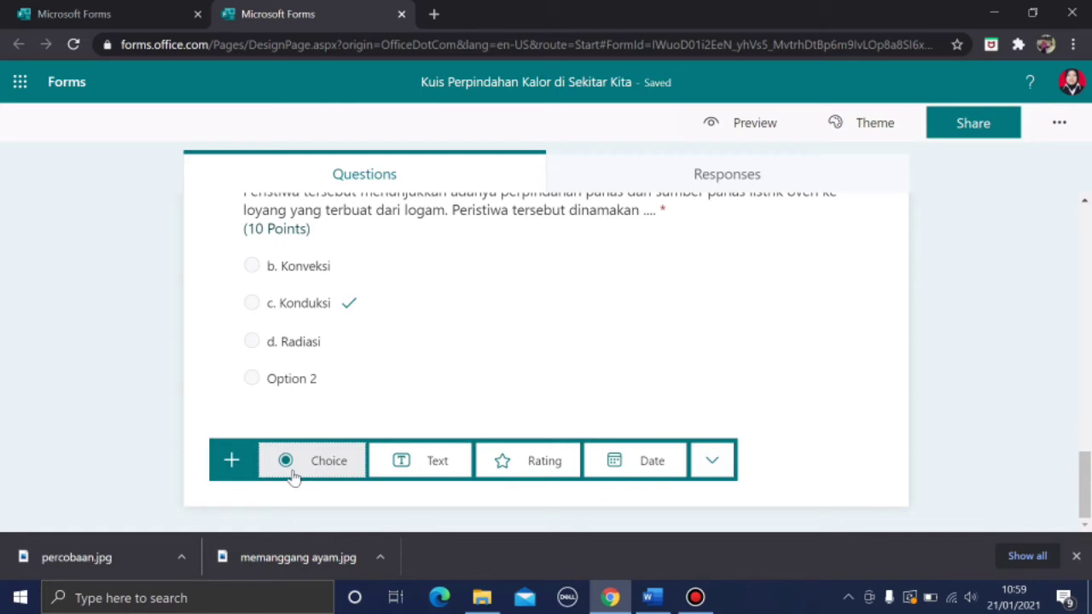
left_click(421, 459)
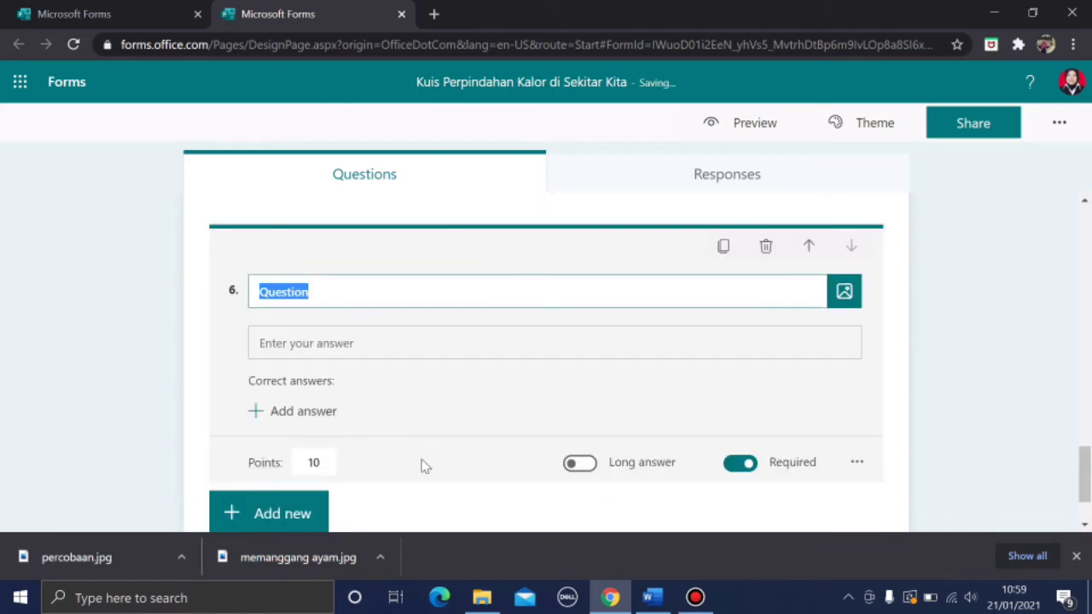
left_click(652, 597)
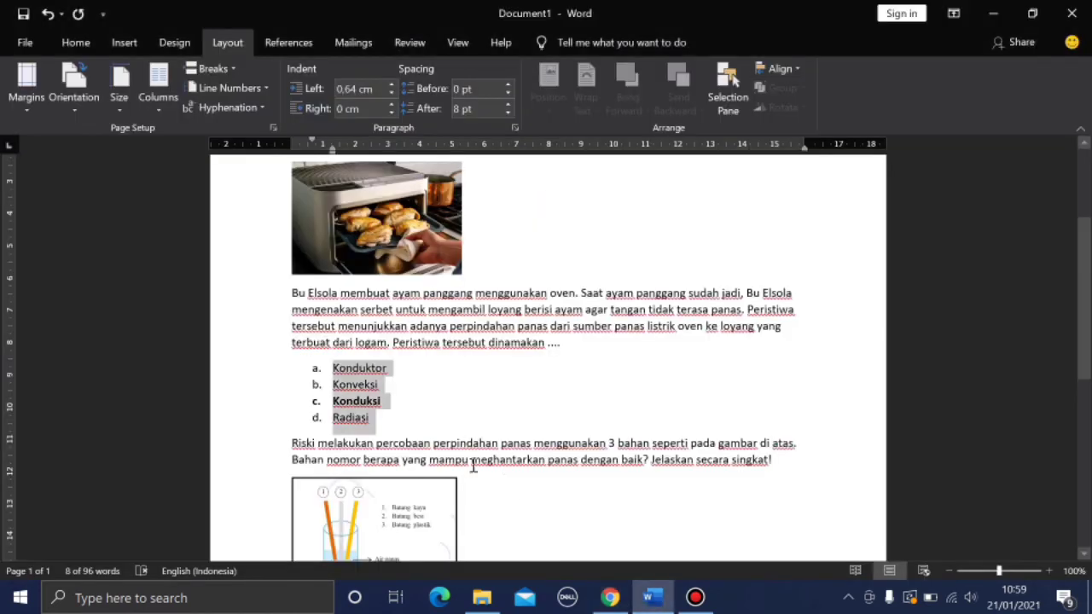
double_click(765, 460)
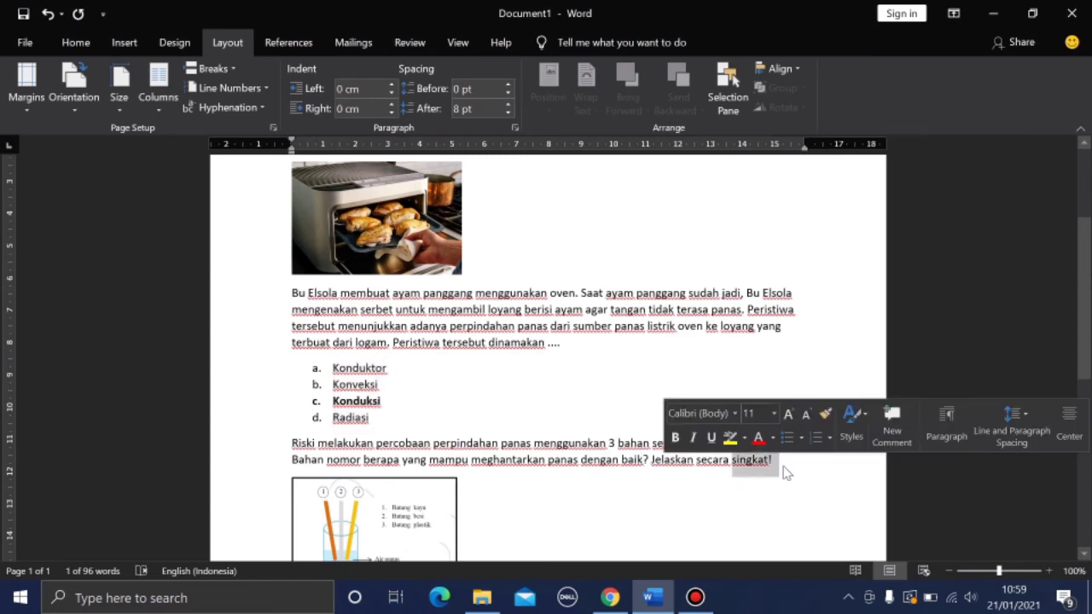
left_click_drag(788, 465, 288, 446)
key("ctrl+c")
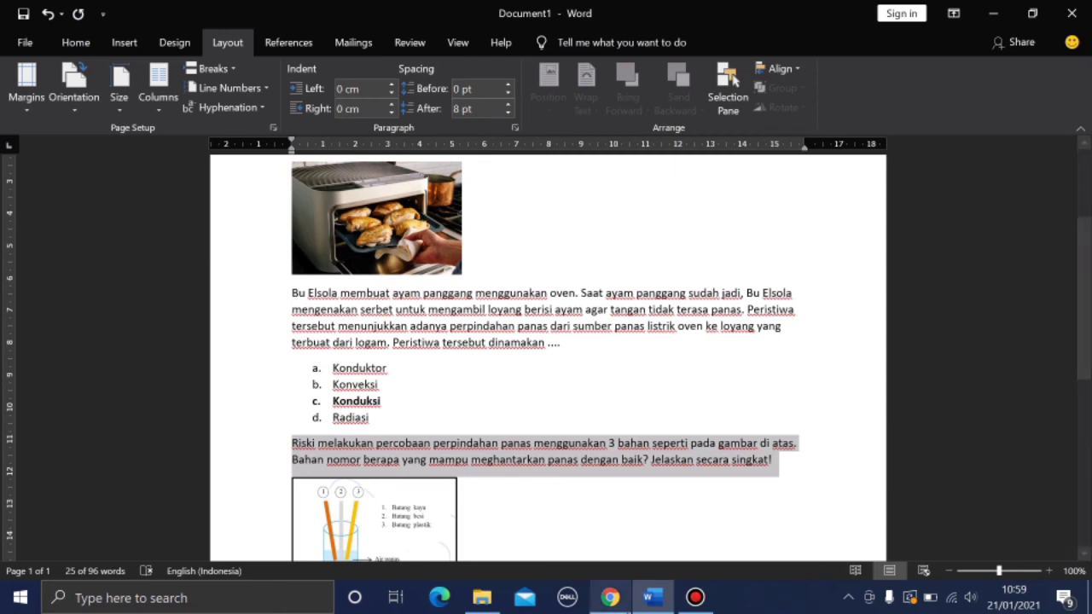
left_click(610, 597)
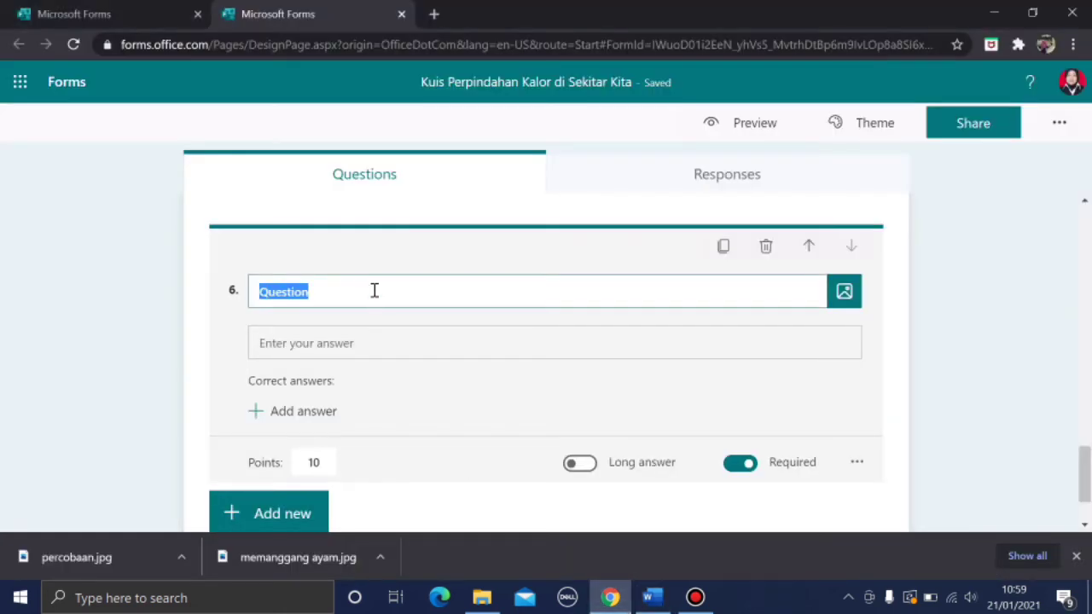
key("ctrl+v")
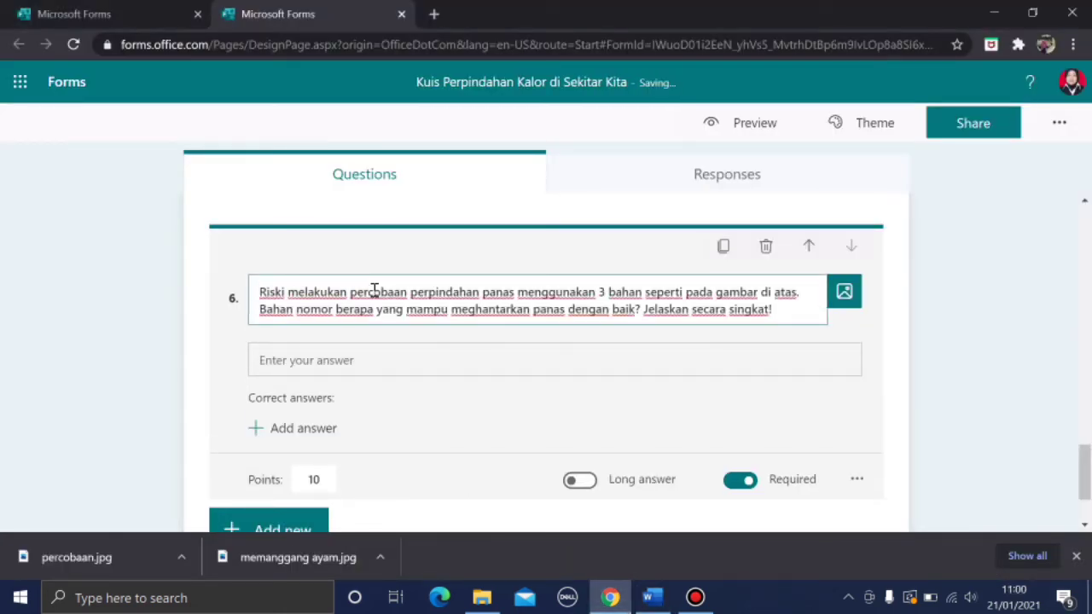
- Allow a long answer for question 6 and upload the image "percobaan" from the "project sway" folder to it
left_click(583, 482)
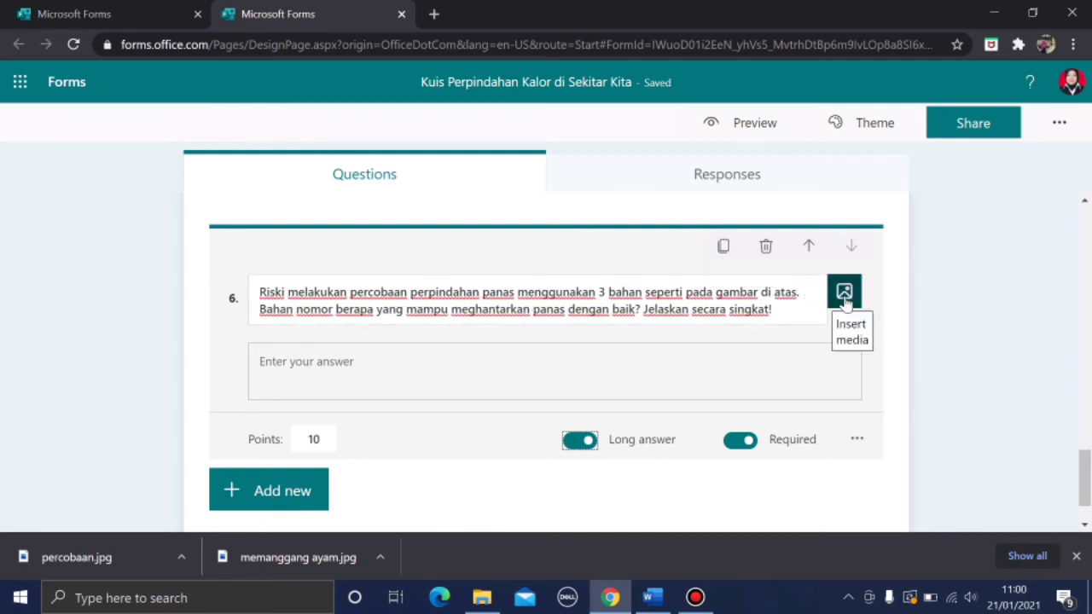
left_click(844, 295)
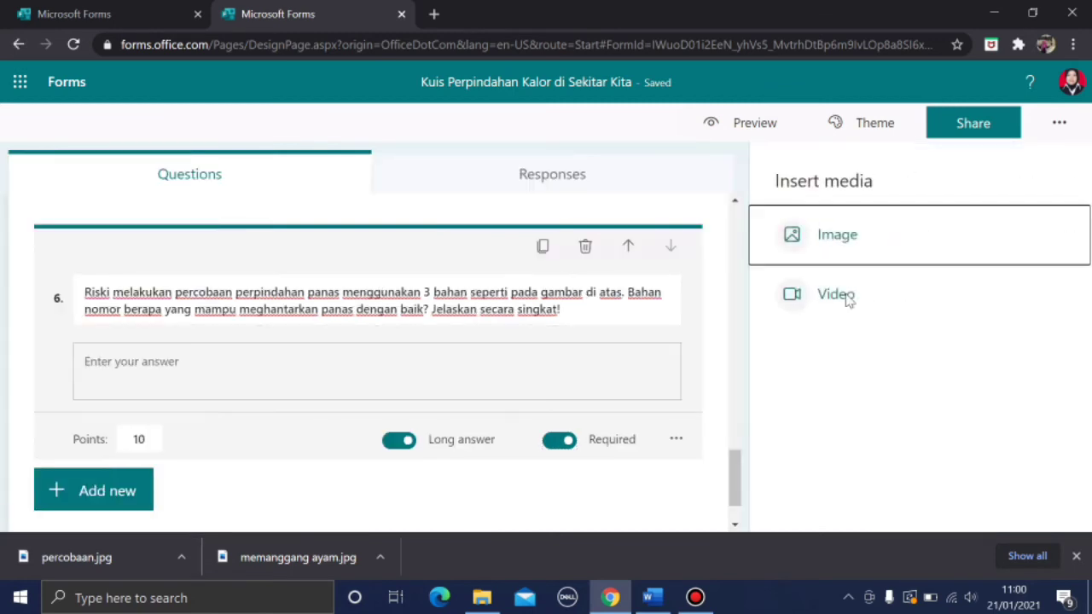
left_click(863, 256)
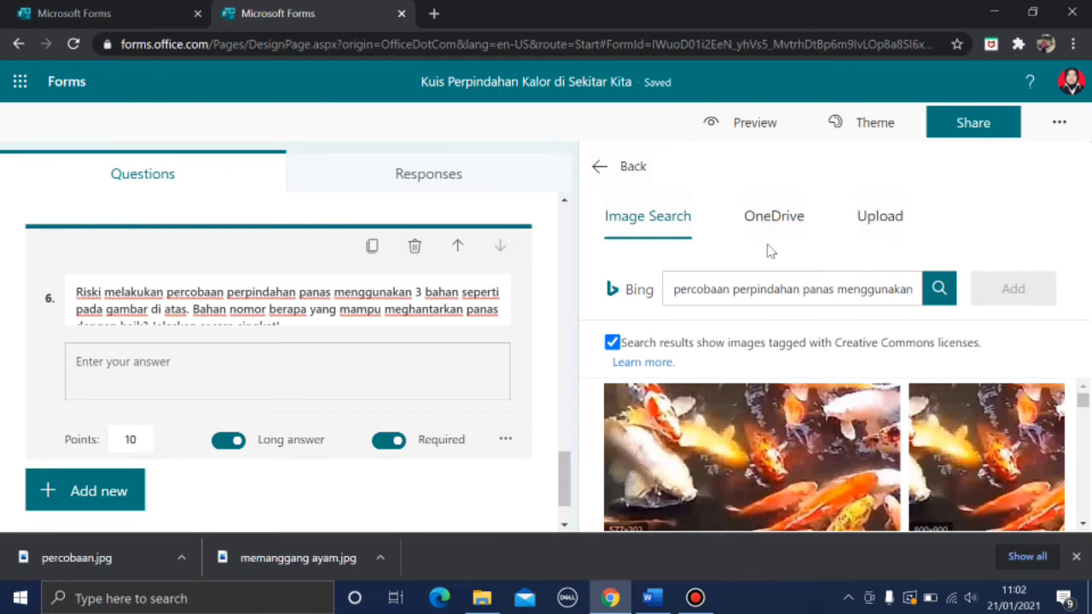
left_click(868, 220)
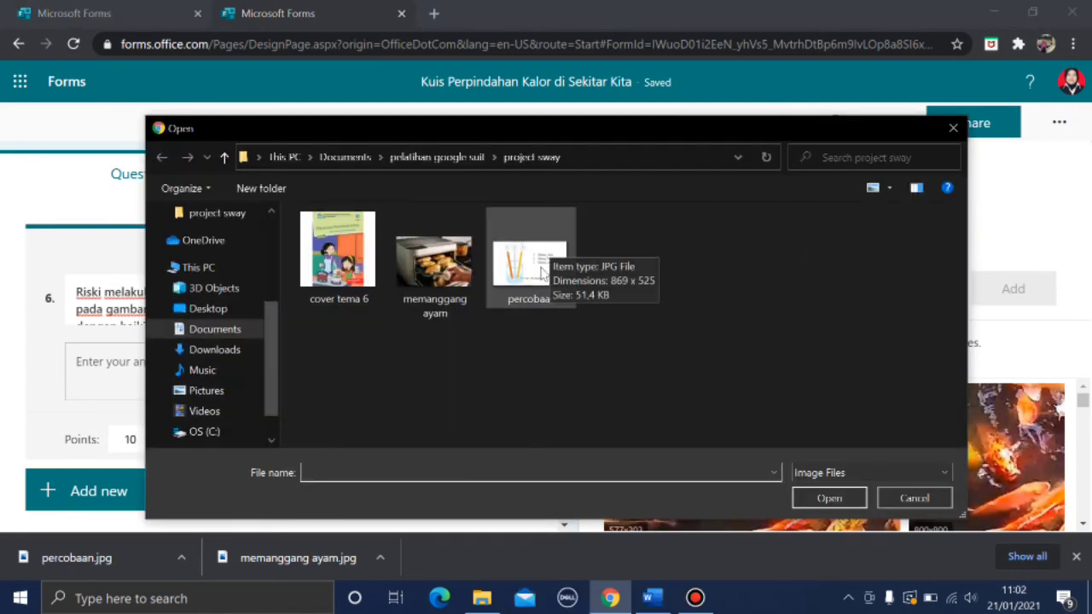
left_click(522, 271)
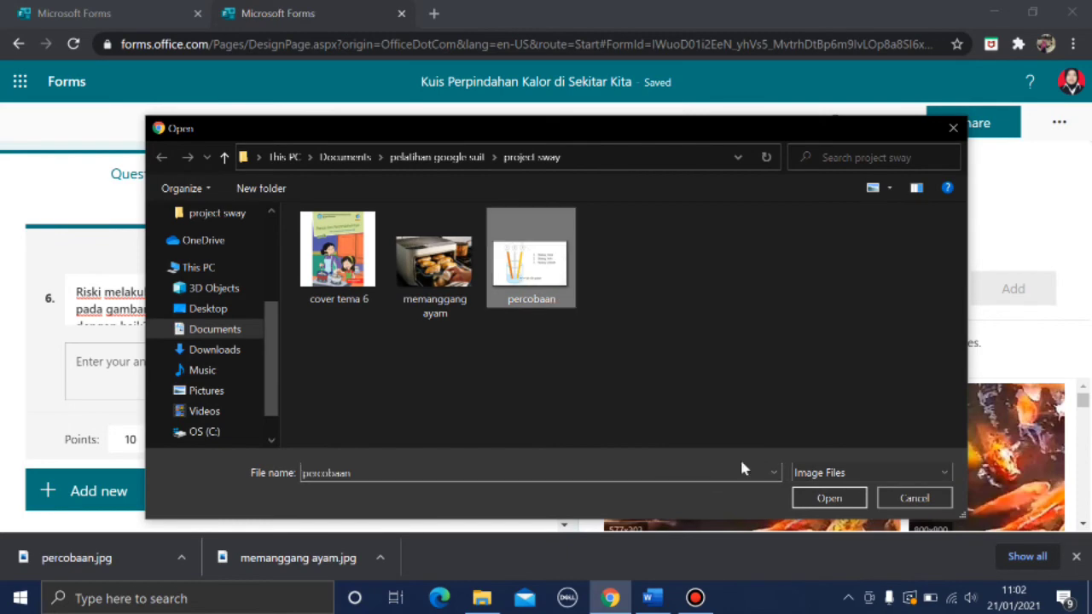
left_click(815, 503)
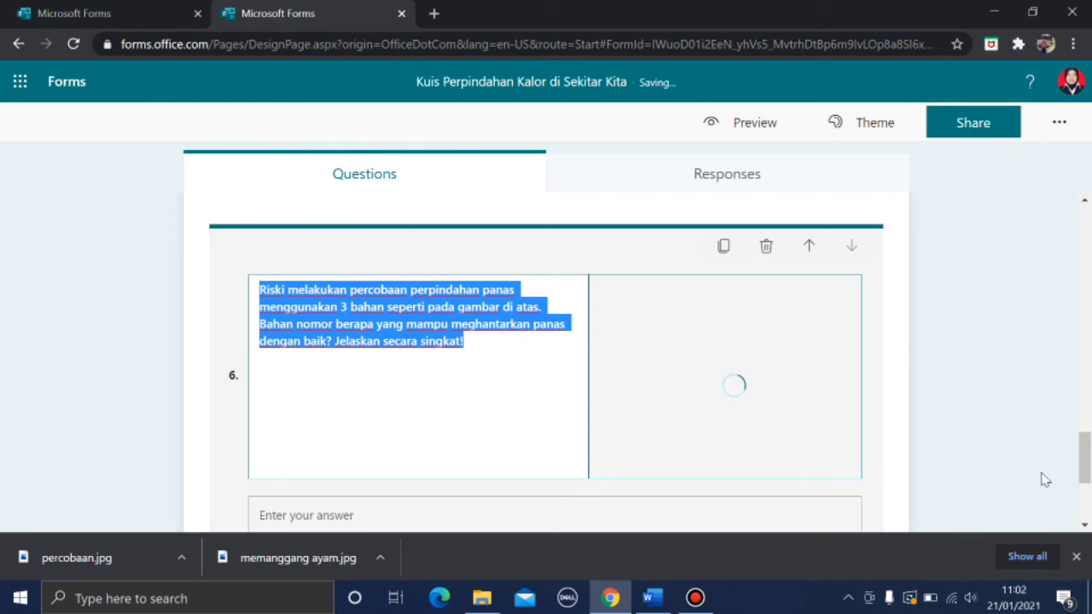
- Review question 6 with its image and the quiz title, and view the quiz's responses summary
left_click(1087, 459)
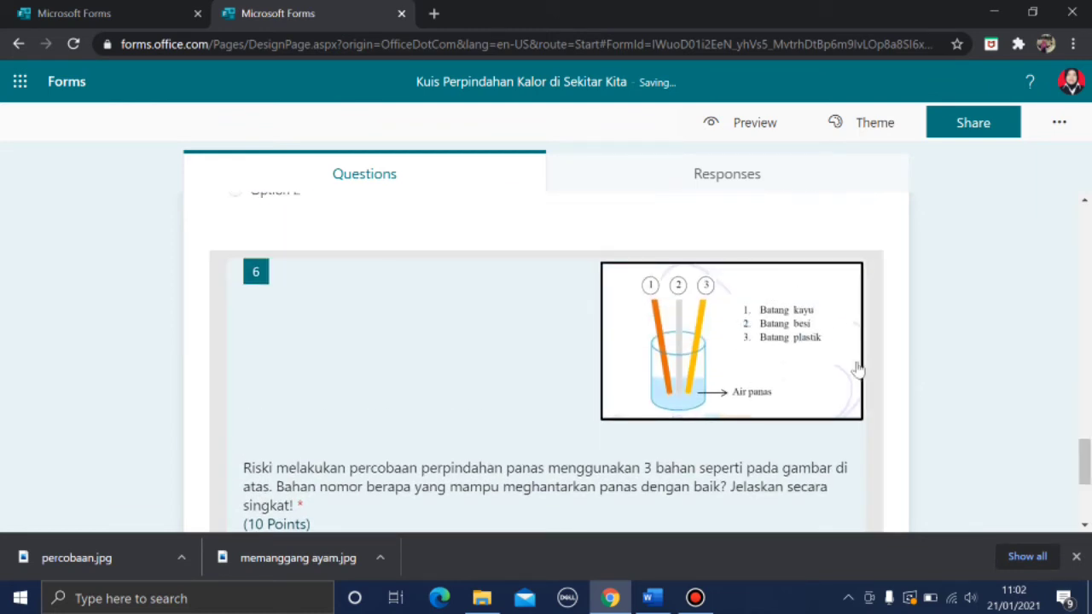
mouse_move(1084, 459)
left_mouse_down()
mouse_move(1086, 500)
mouse_move(1087, 461)
left_mouse_up()
left_click_drag(1086, 431, 1087, 230)
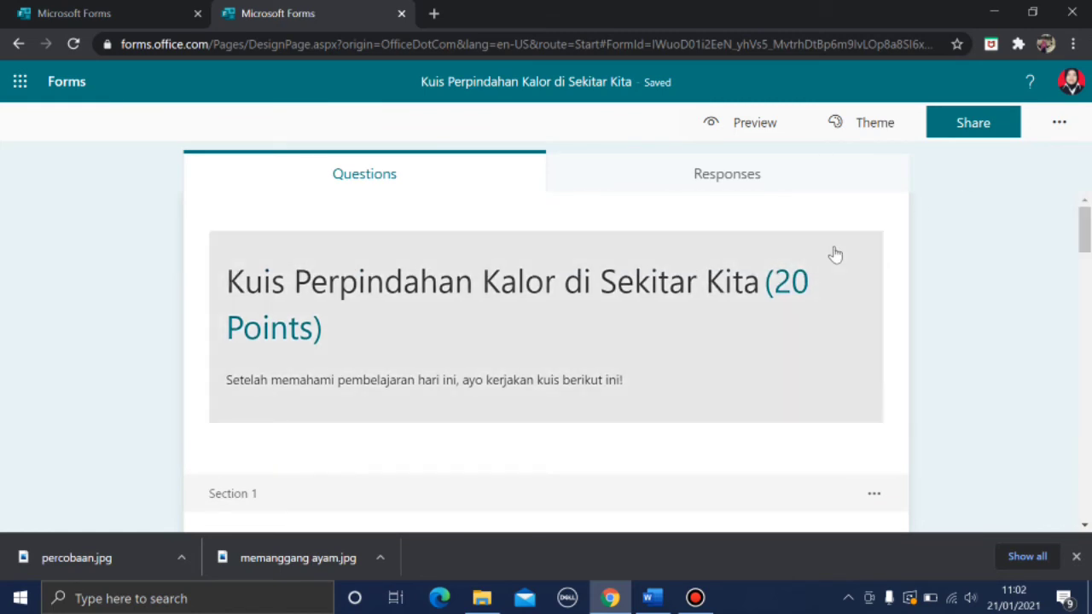
left_click_drag(1087, 241, 1090, 151)
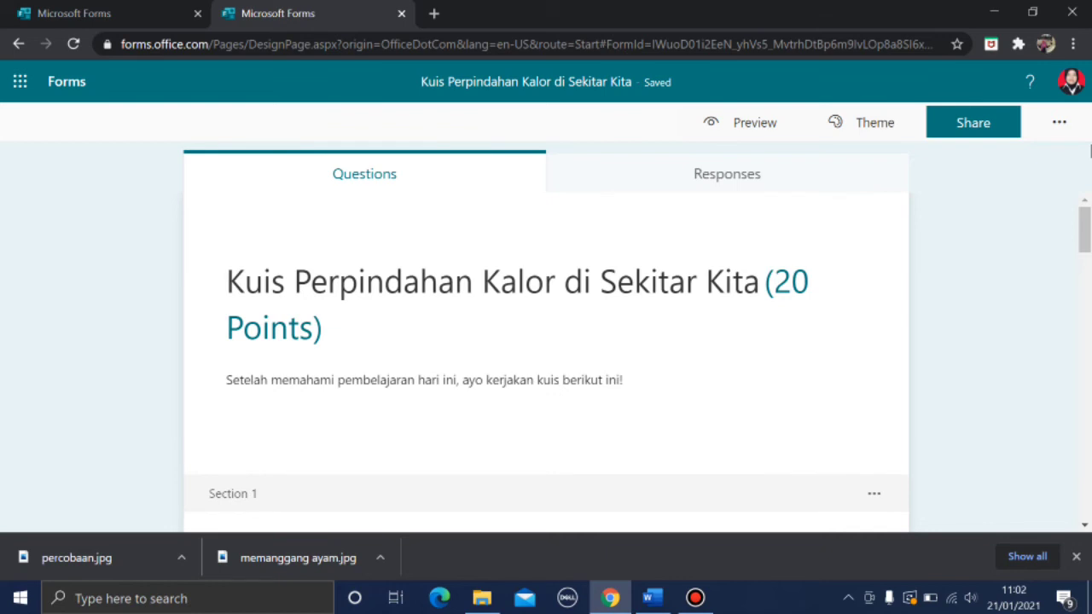
left_click(719, 175)
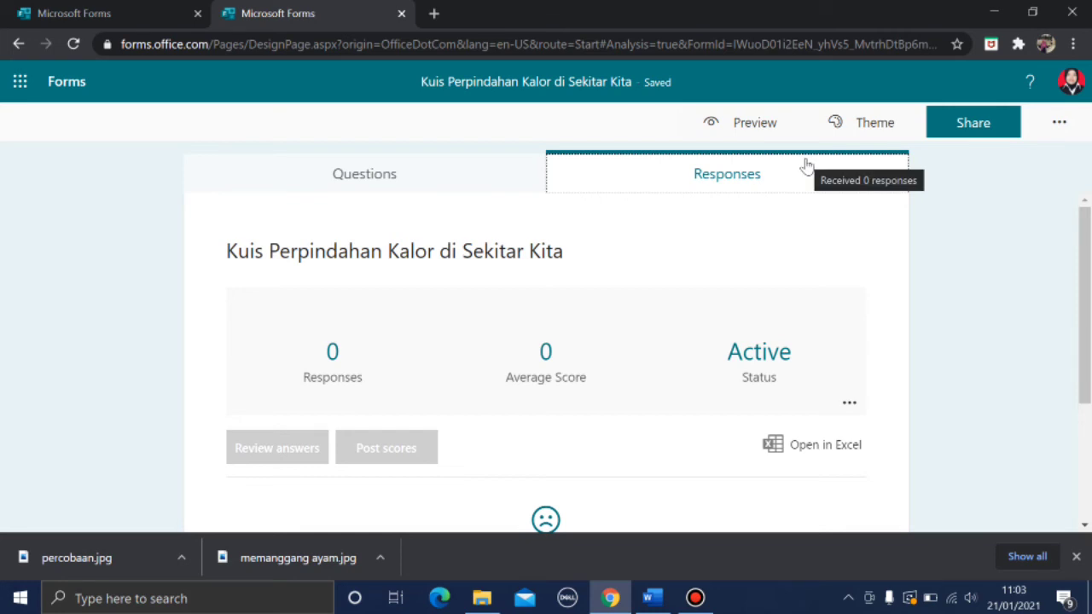
- Apply a custom theme to the quiz with the image "cover tema 6" uploaded from the "project sway" folder as background
left_click(862, 124)
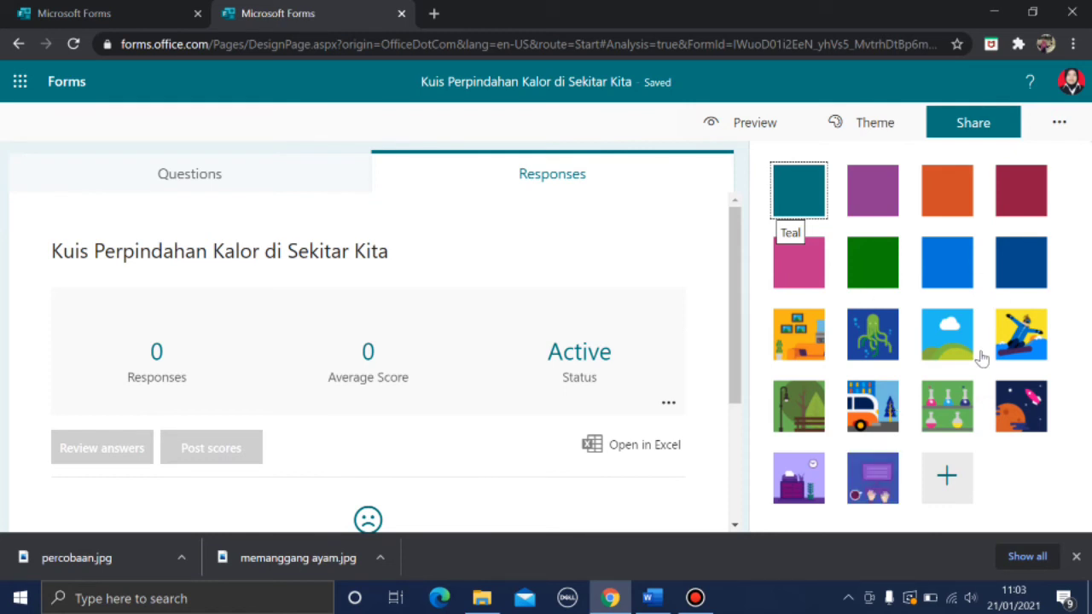
left_click(884, 346)
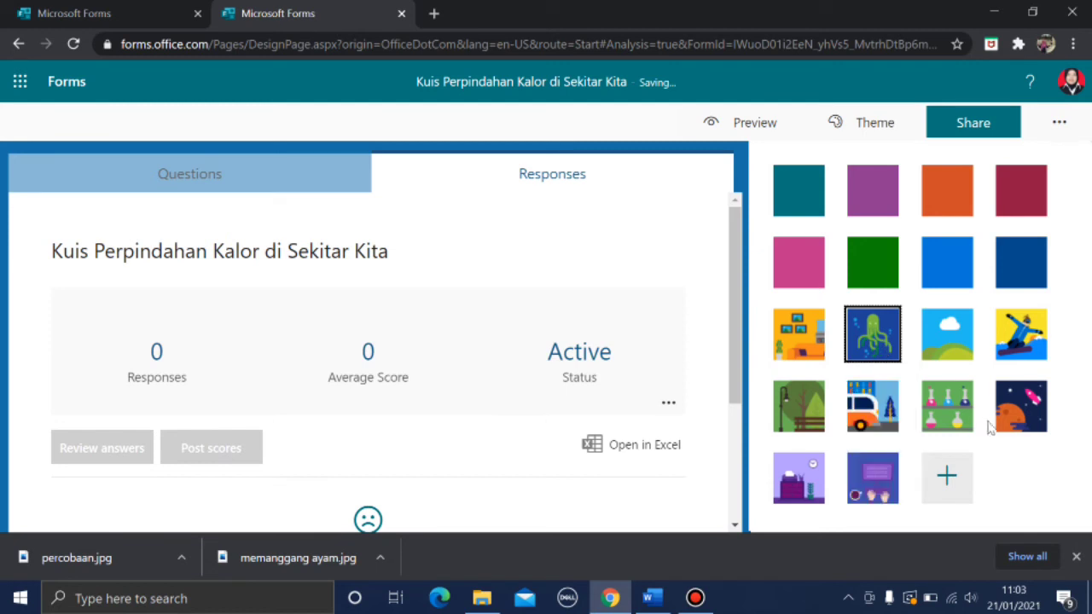
left_click(951, 486)
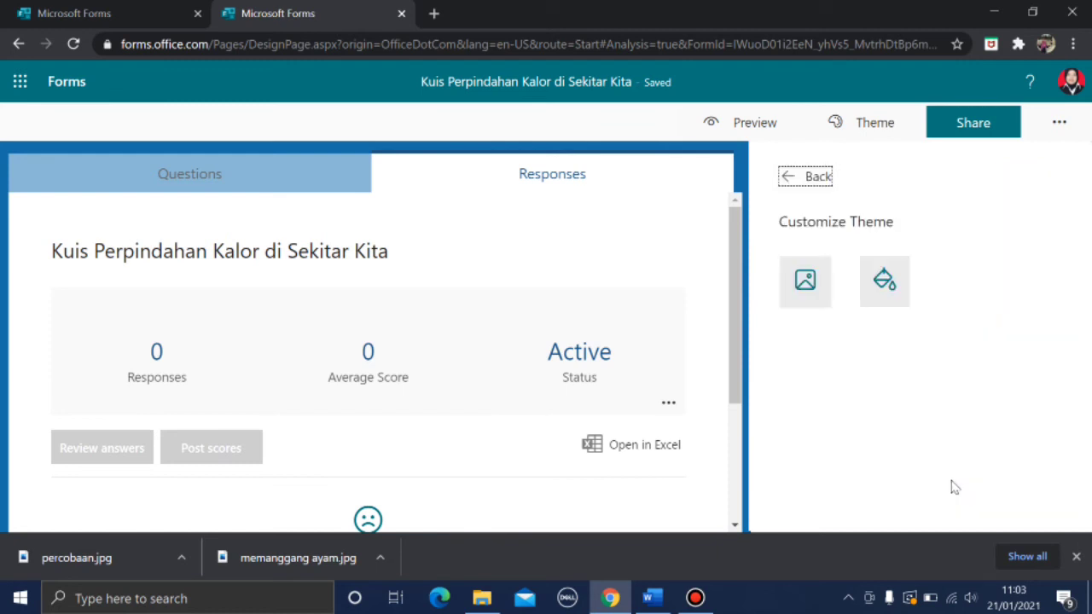
left_click(804, 284)
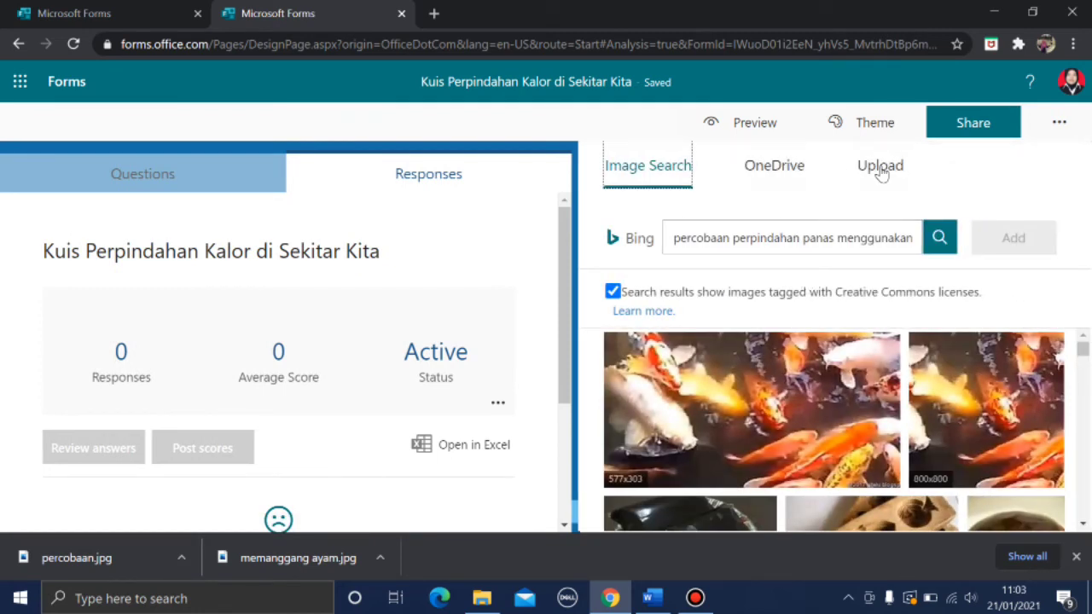
left_click(883, 169)
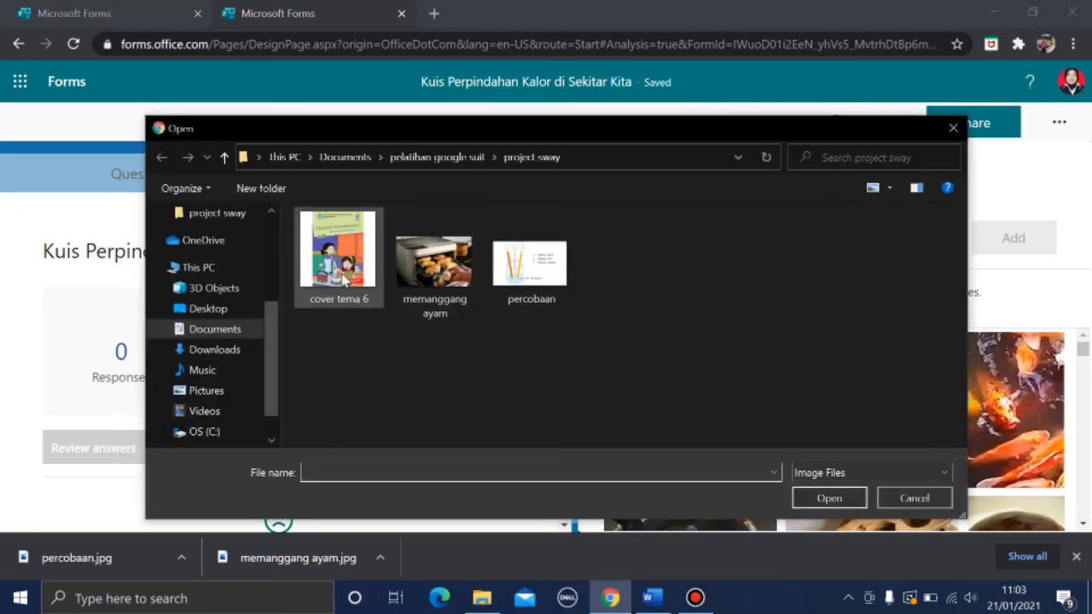
left_click(346, 280)
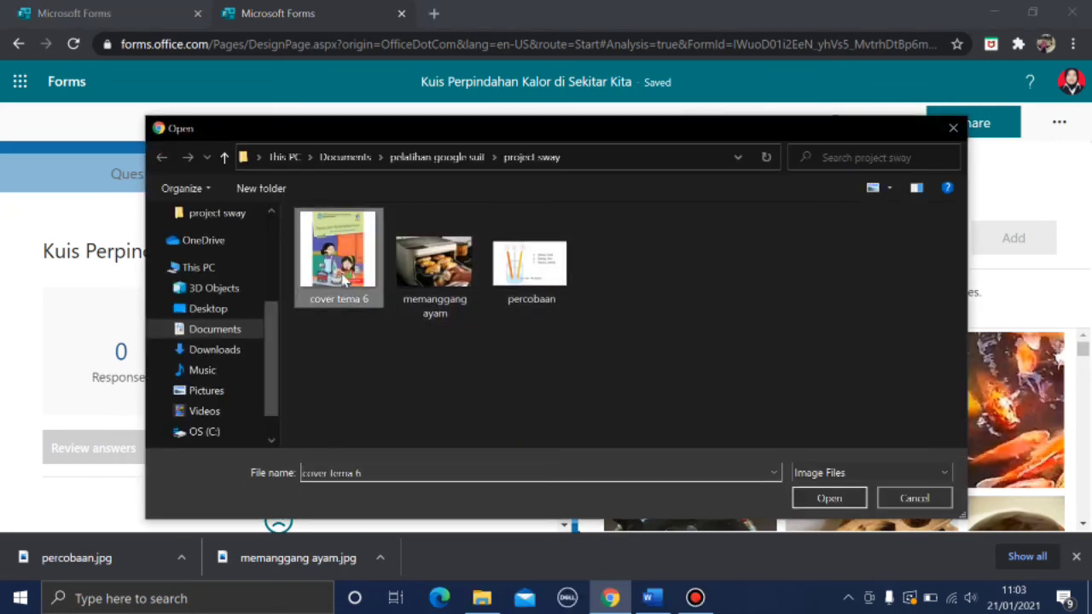
left_click(844, 505)
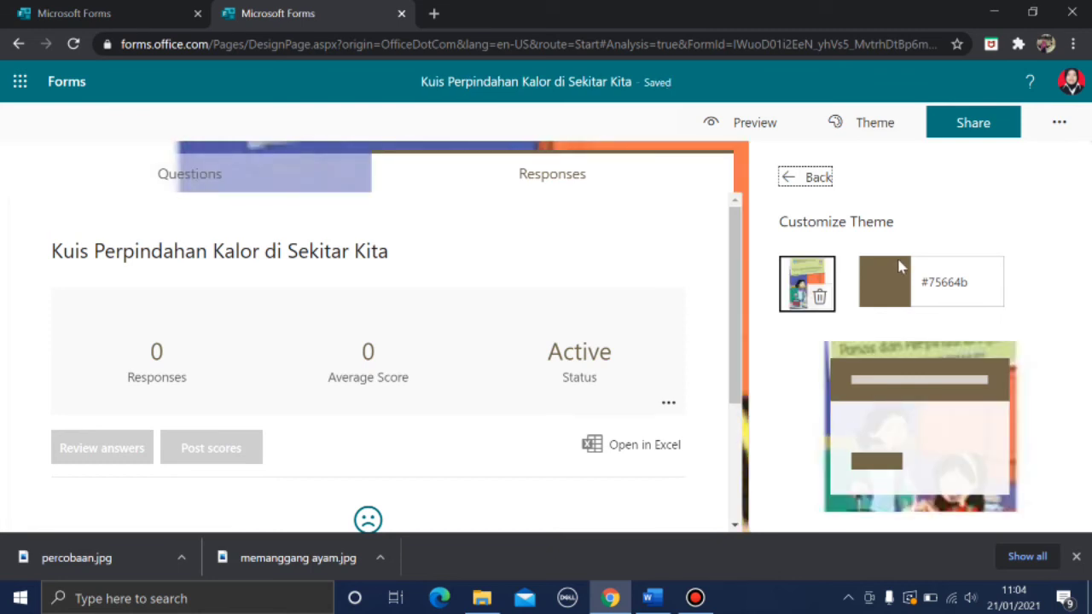
- Preview the themed quiz in the computer and mobile layouts, and return to the form editor
left_click(755, 124)
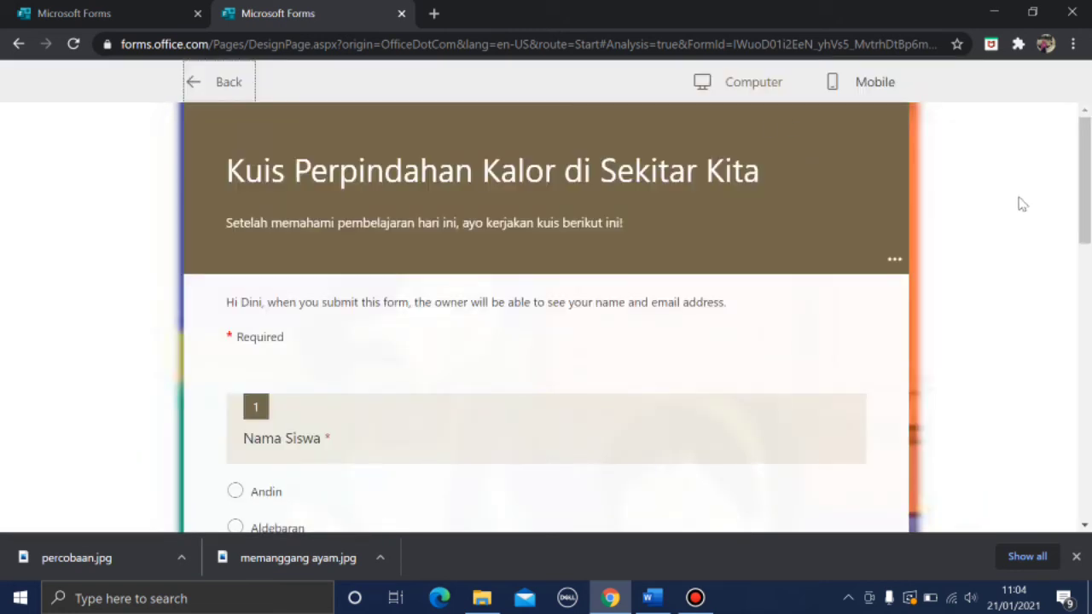
left_click_drag(1085, 205, 1087, 233)
left_click(841, 94)
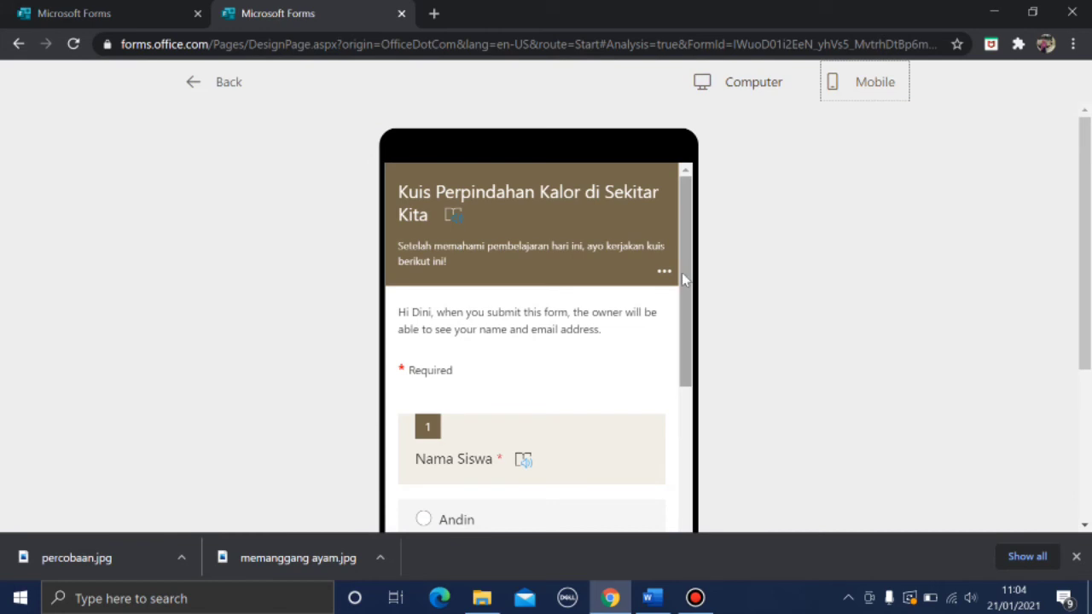
left_click_drag(681, 269, 693, 483)
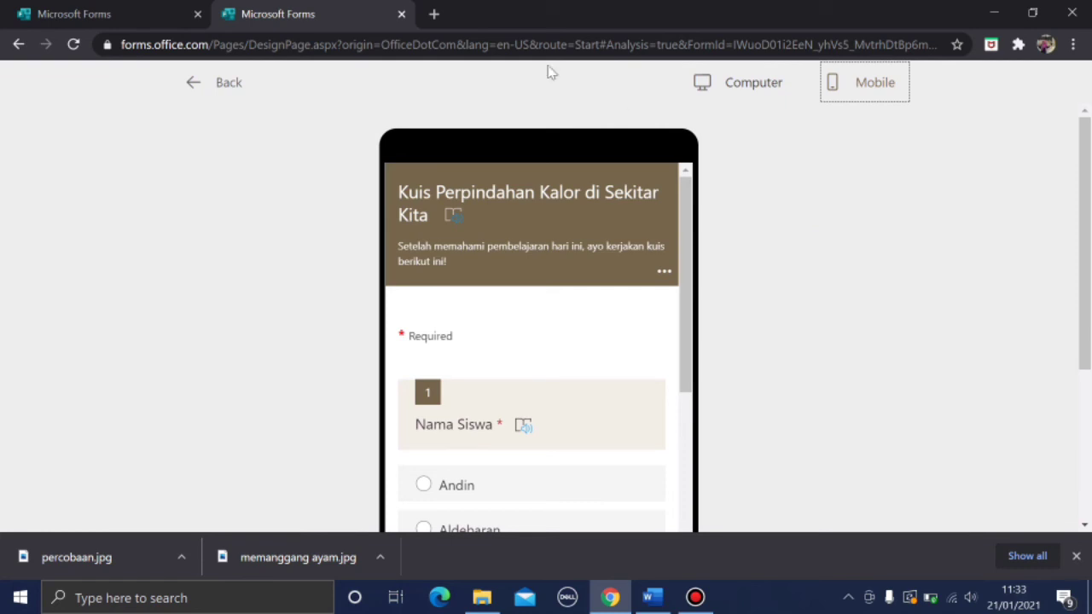
left_click(211, 83)
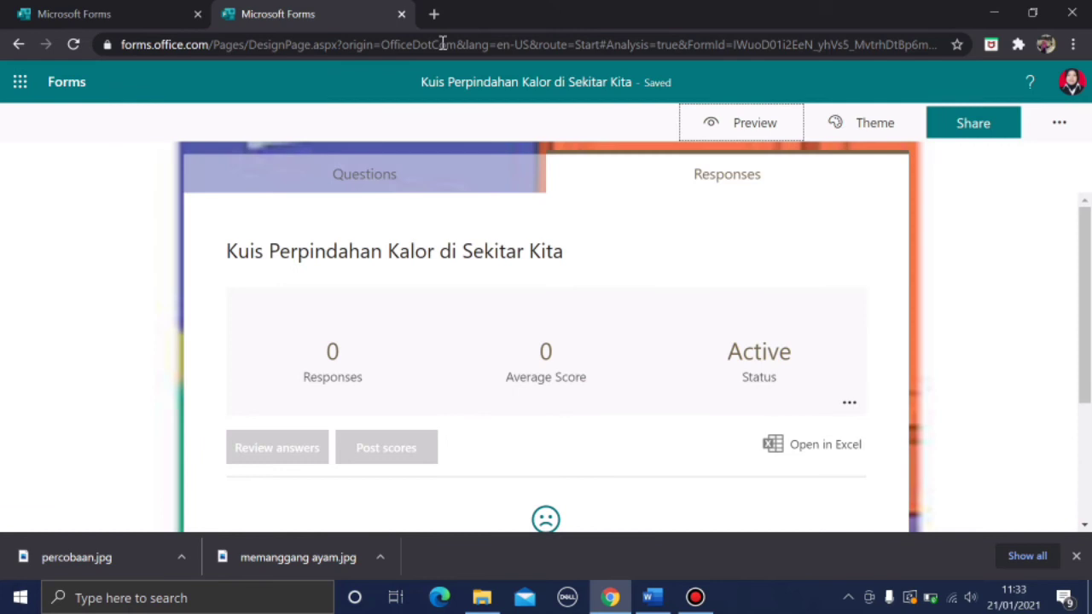
- Enable a start date for quiz responses of 1/21/2021 at 12:00 PM in the quiz settings
left_click(1052, 128)
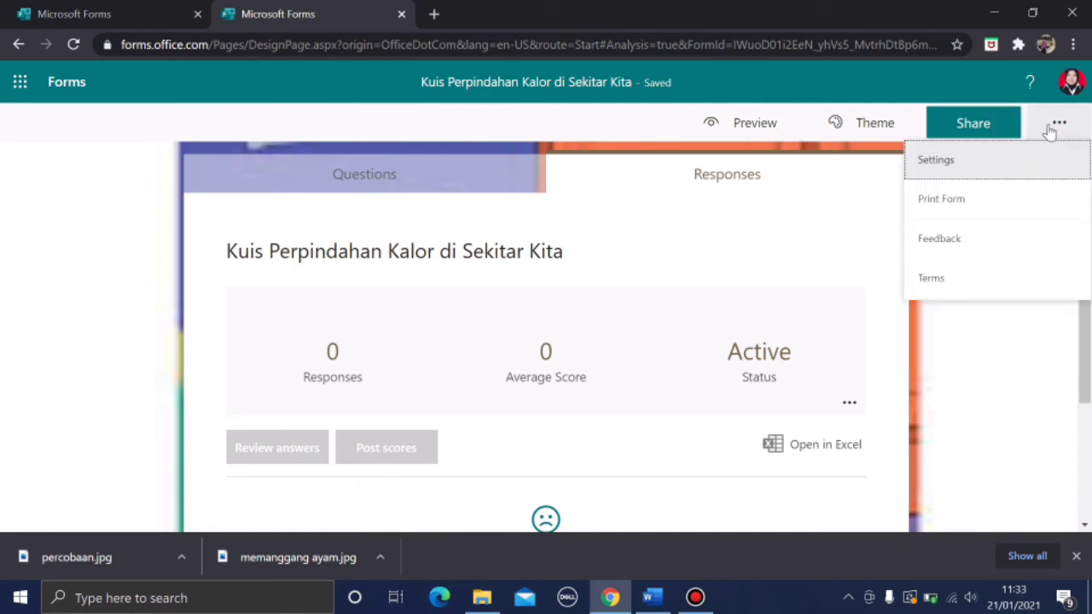
left_click(935, 161)
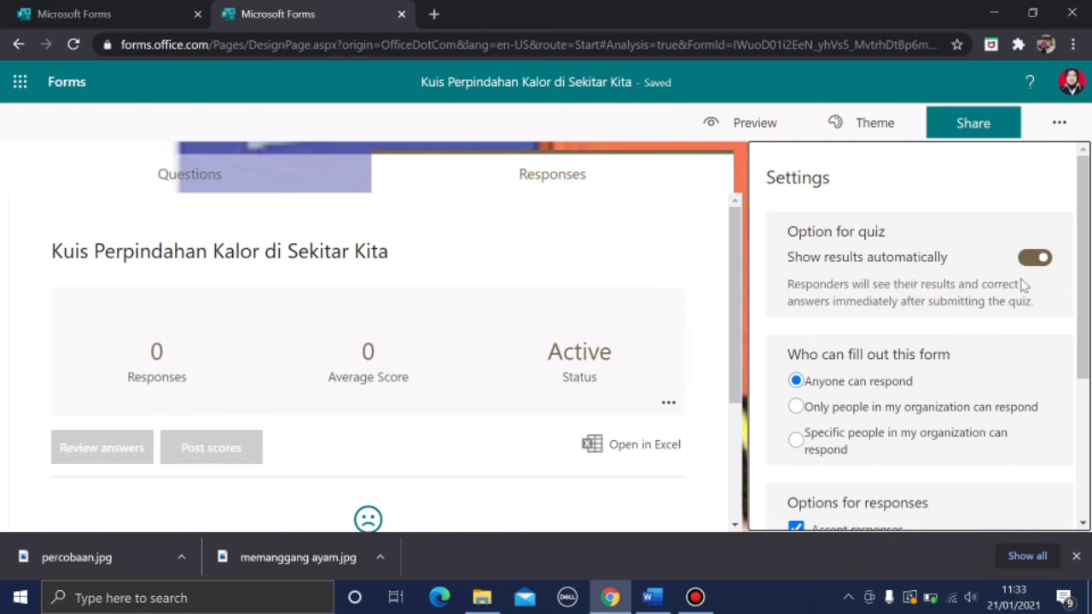
left_click_drag(1085, 247, 1086, 311)
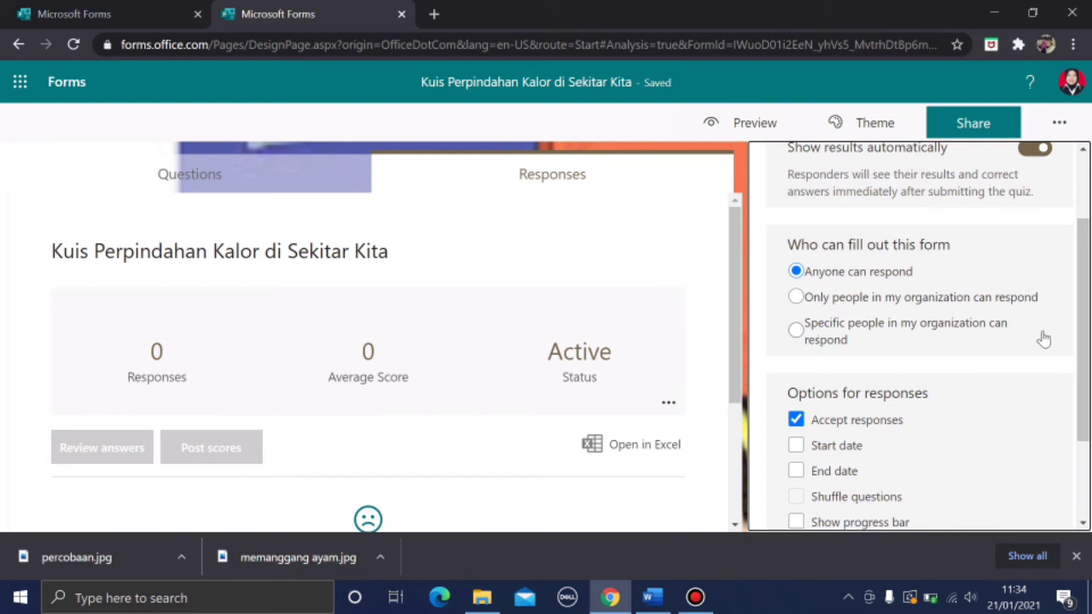
left_click_drag(1087, 343, 1089, 420)
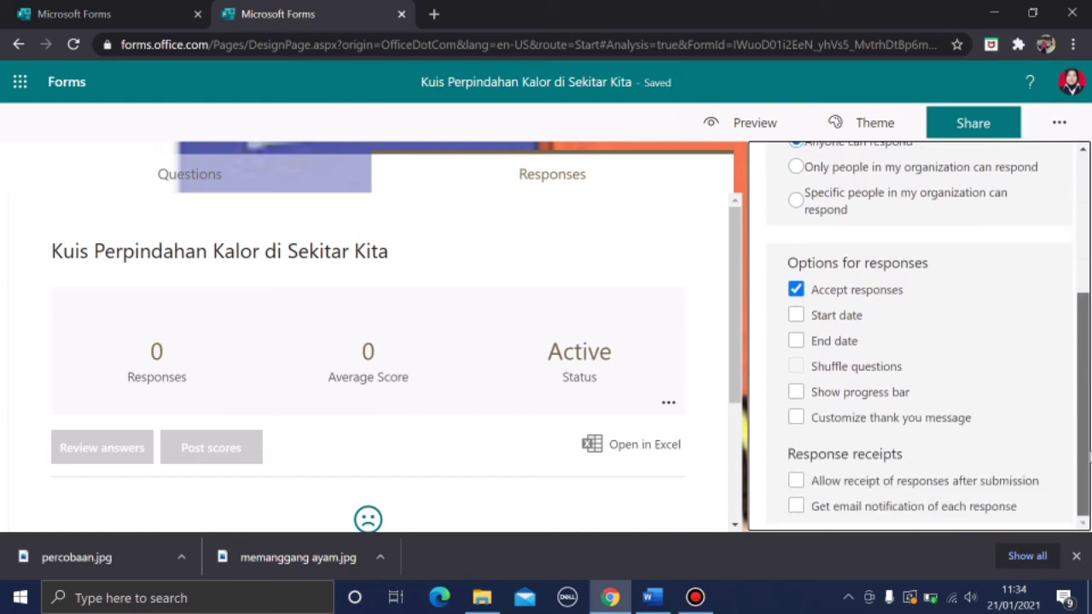
left_click(838, 322)
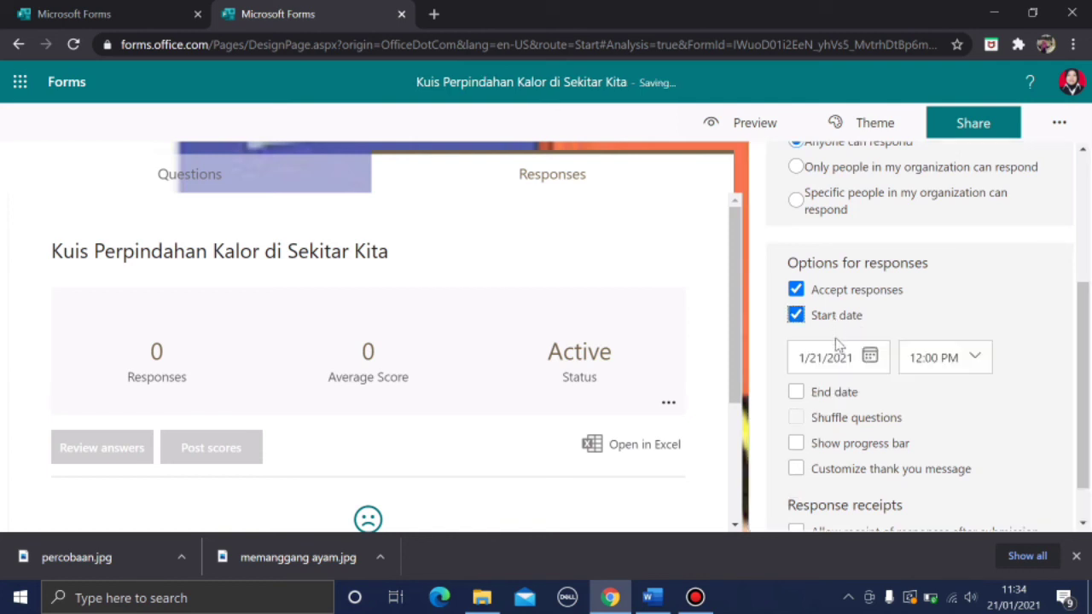
left_click(840, 359)
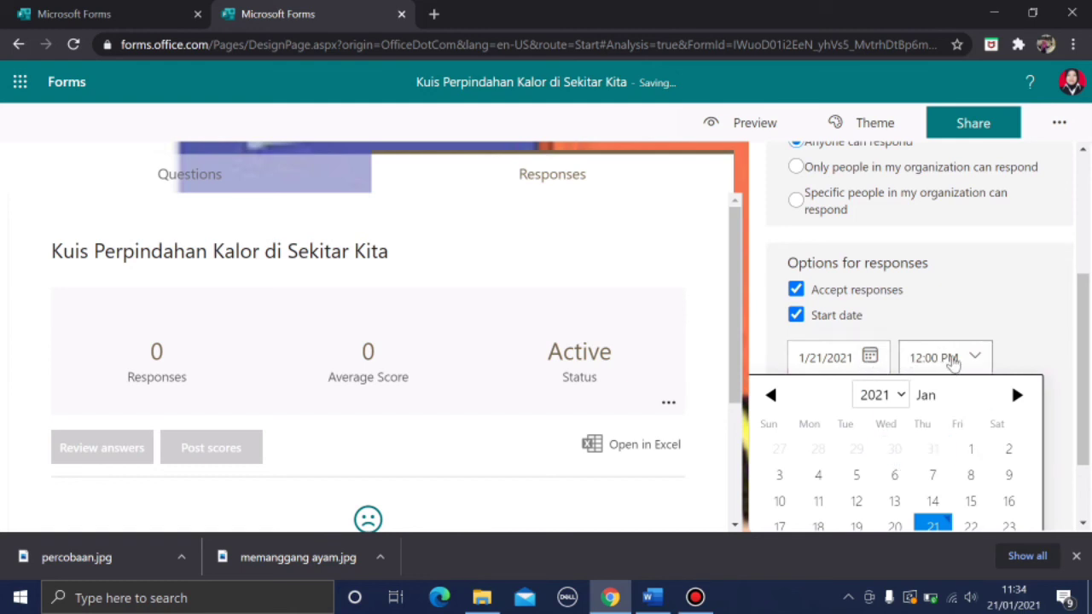
left_click(1016, 346)
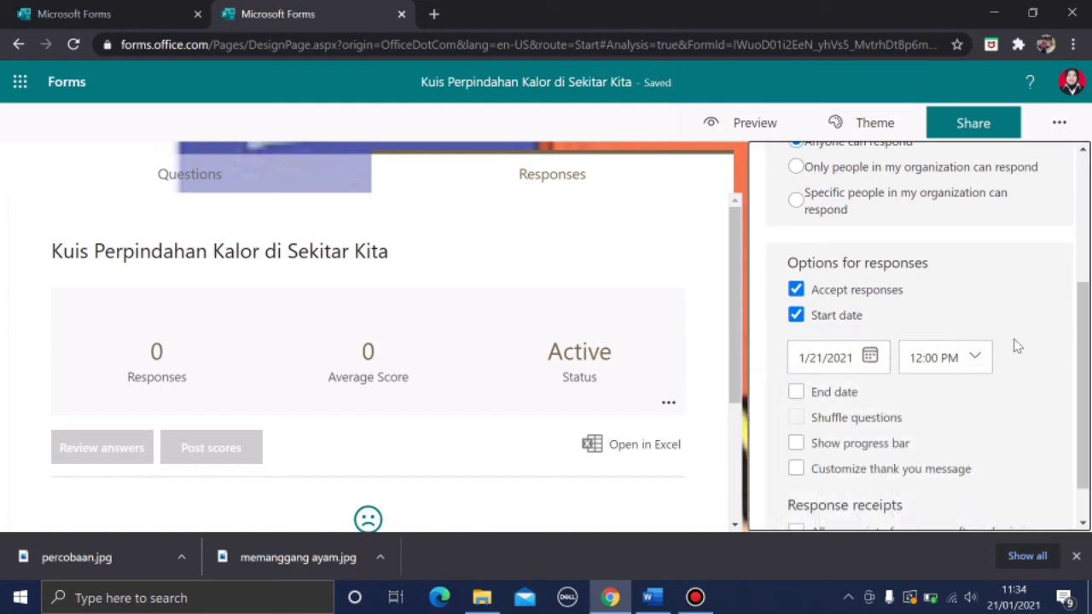
- Enable an end date for quiz responses and set it to 1/22/2021 at 12:00 PM
left_click(797, 393)
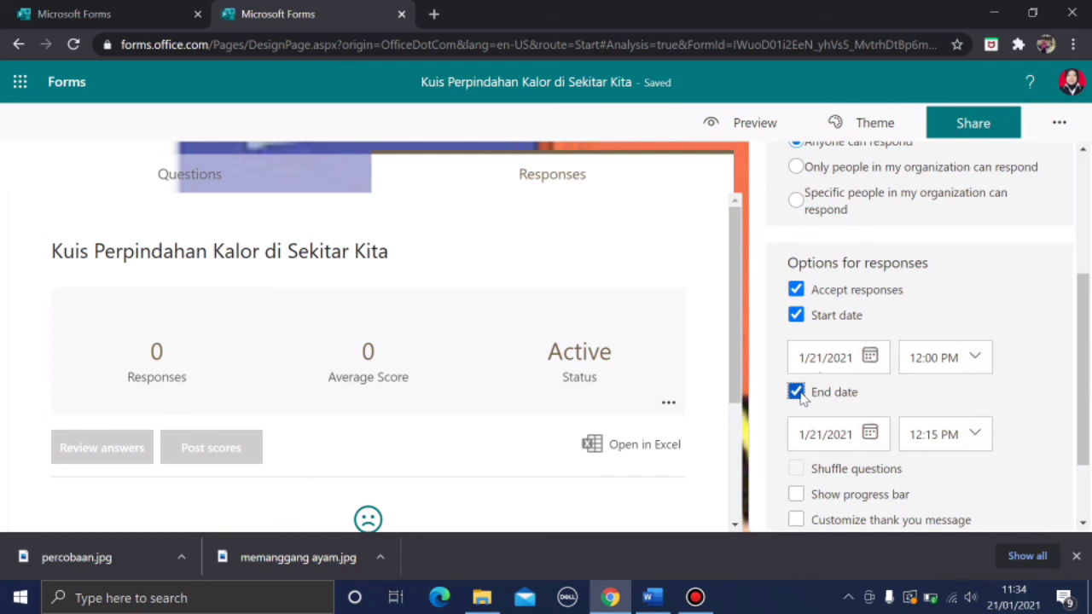
left_click(870, 434)
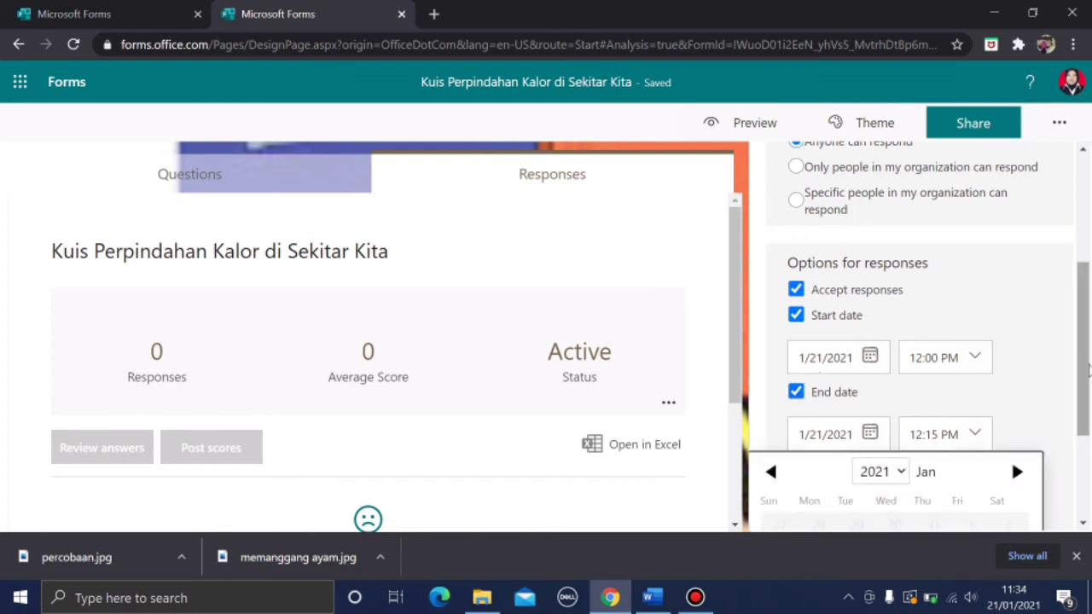
scroll(1083, 369, "down", 1)
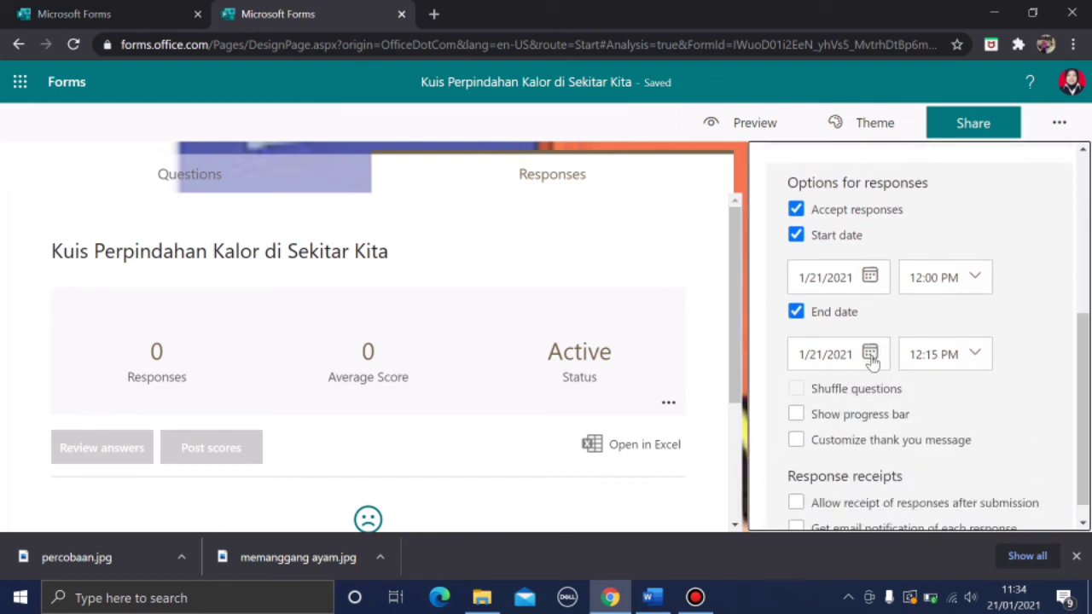
left_click(870, 355)
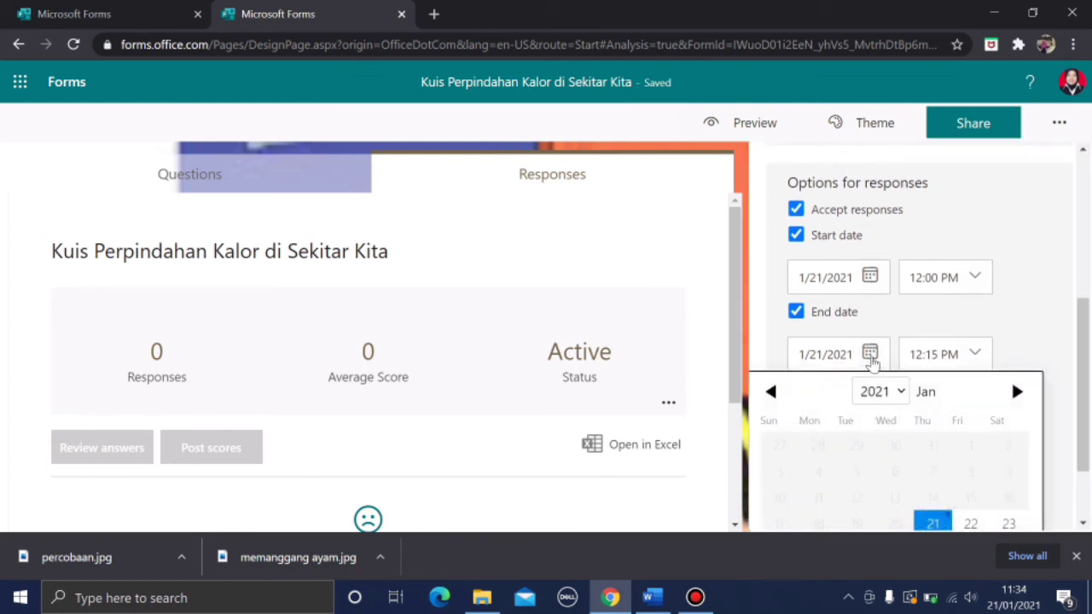
left_click(971, 524)
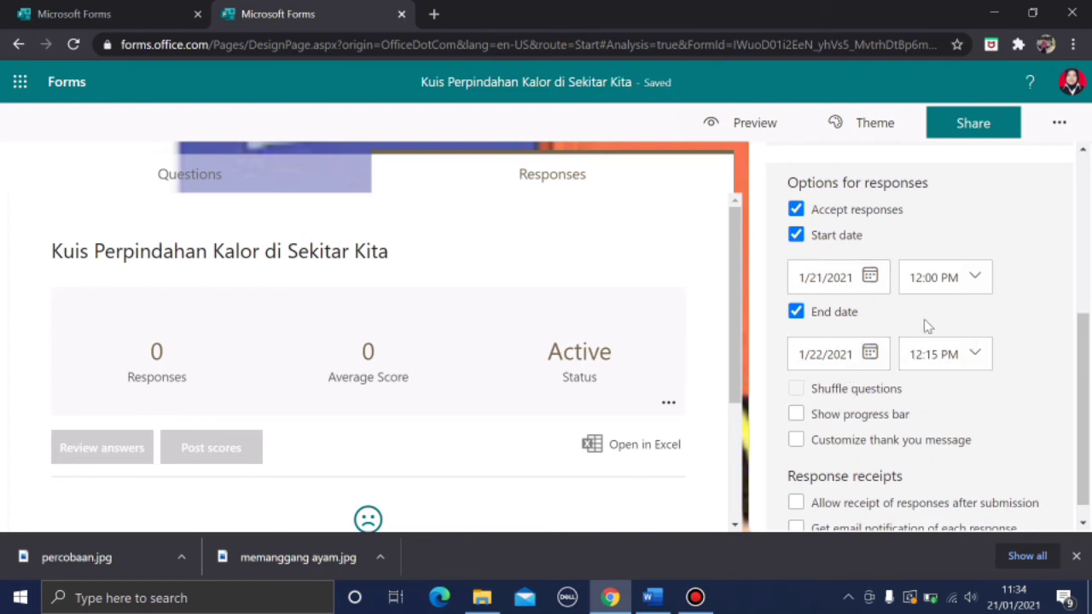
left_click(977, 357)
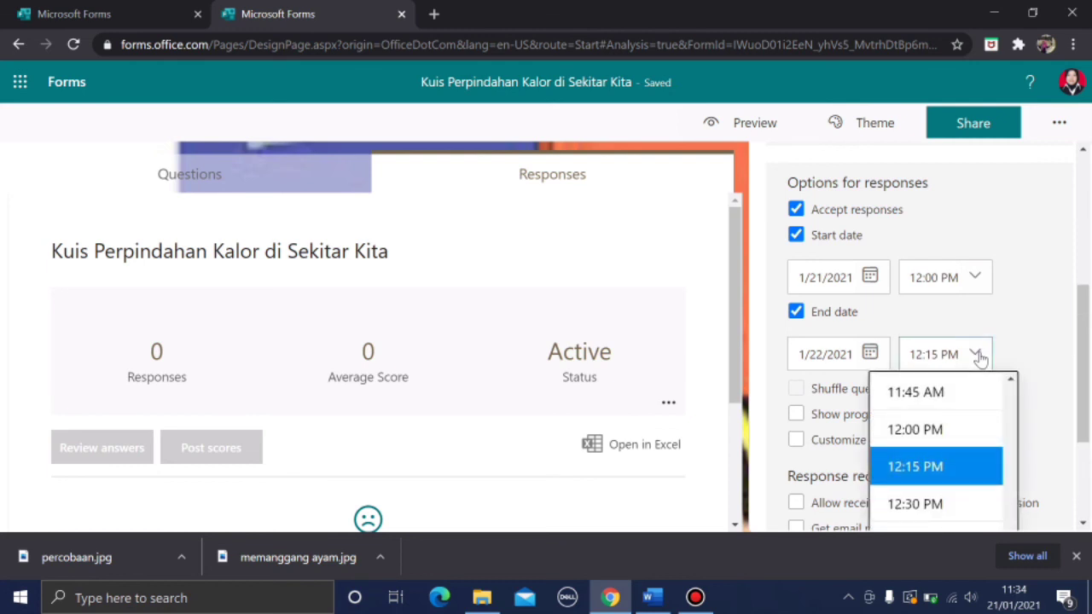
left_click(937, 431)
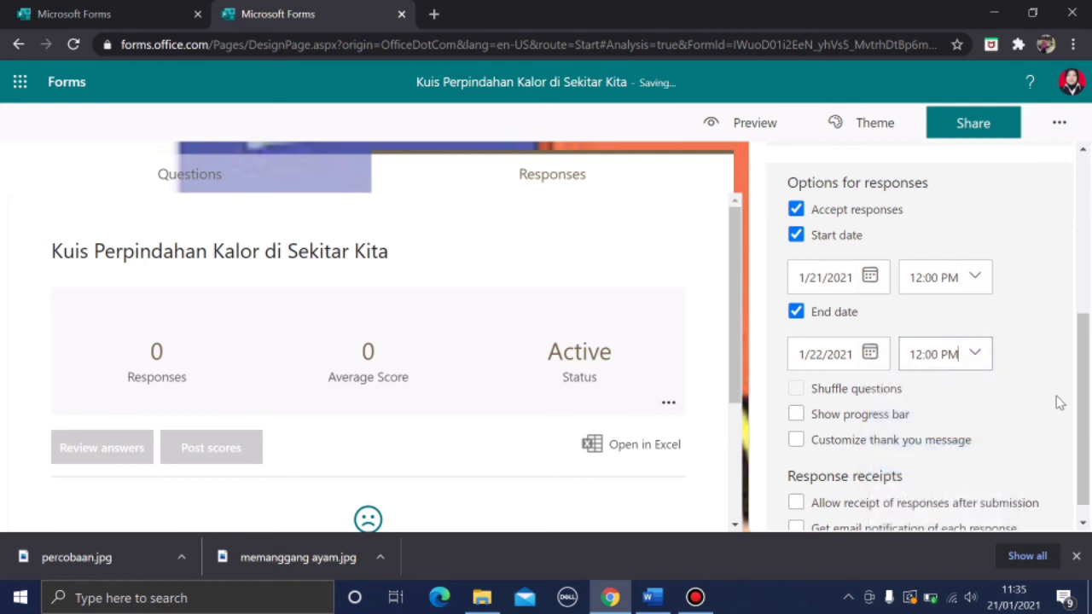
- Customize the thank you message to "Terima kasih atas kegigihan Ananda. Tetap semangat belajar :)" and close the settings
left_click_drag(1080, 386, 1086, 445)
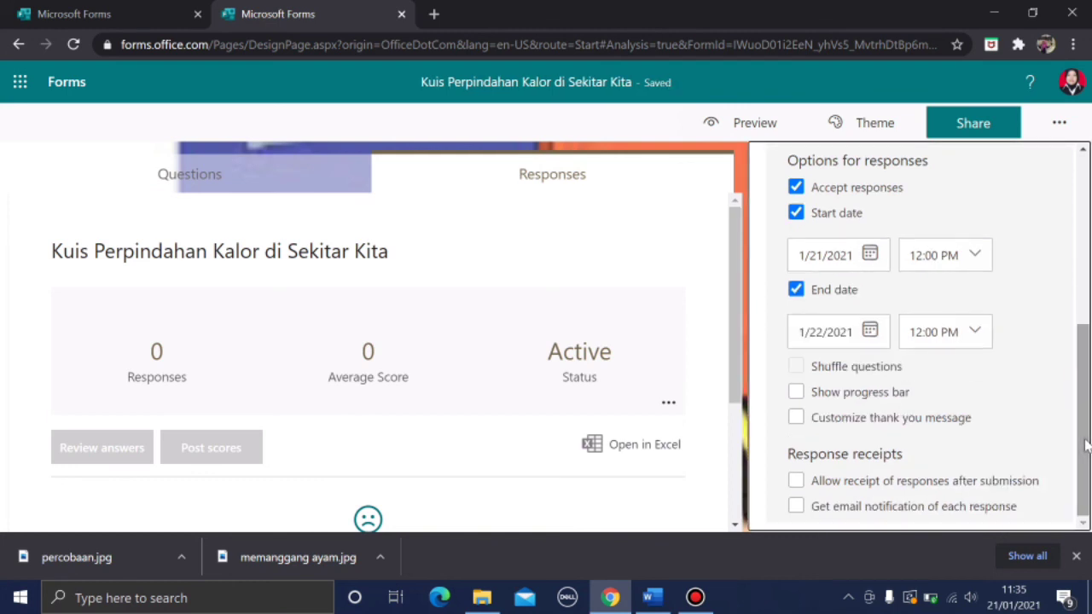
left_click(872, 428)
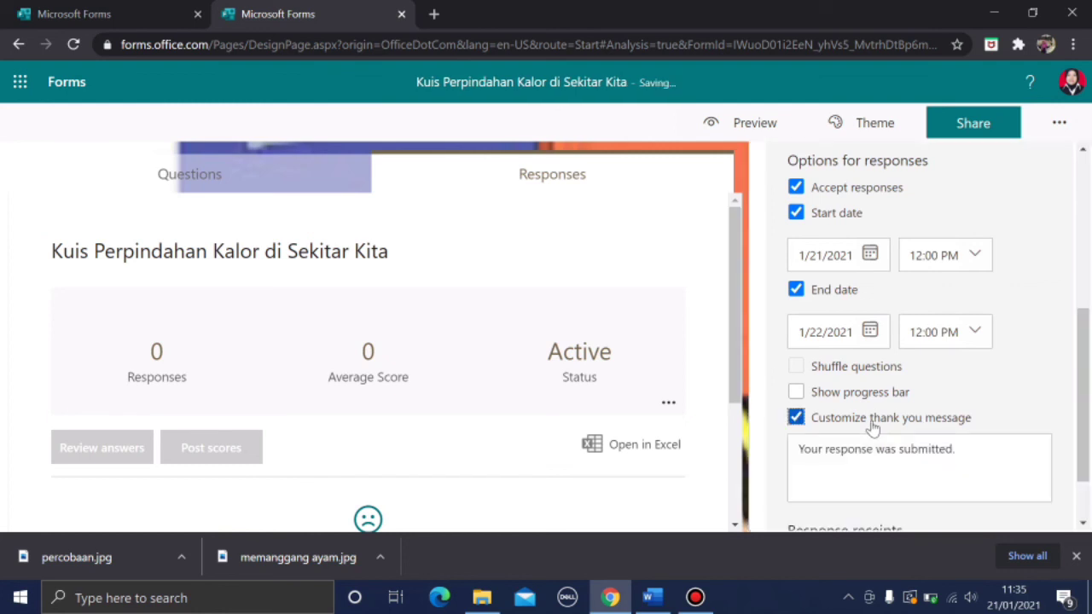
triple_click(855, 450)
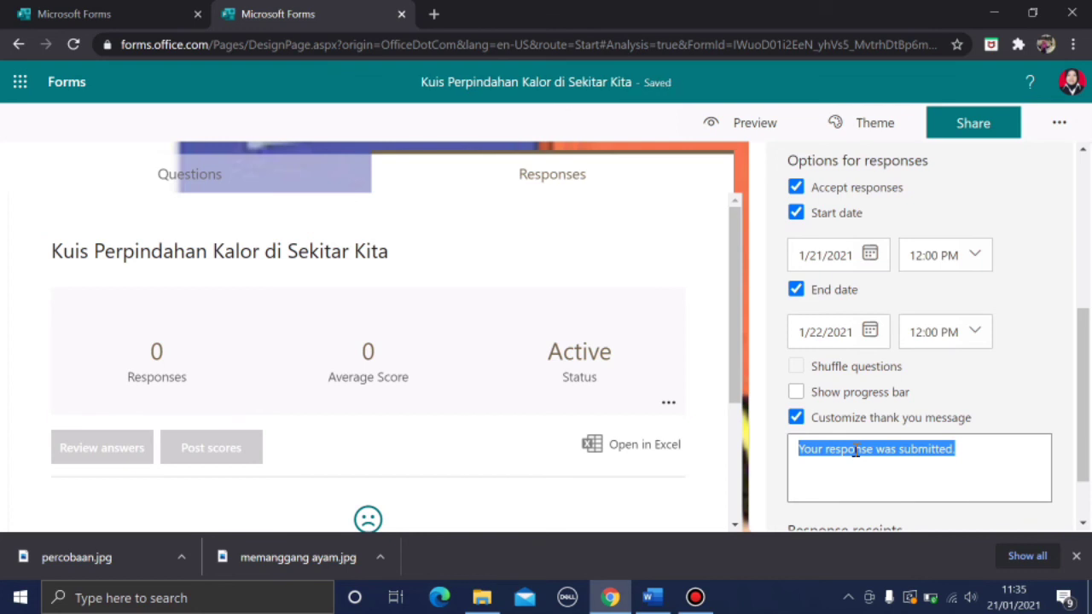
type("Terim")
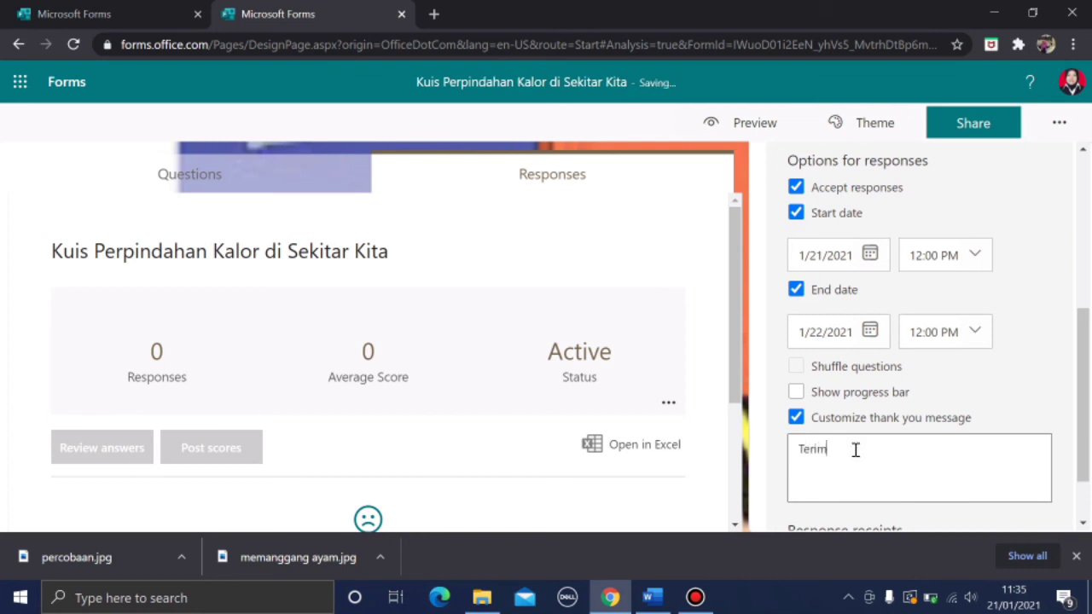
type("a kas")
type("ih")
type(" a")
type("tas ke")
type("giat")
type("han ")
type("A")
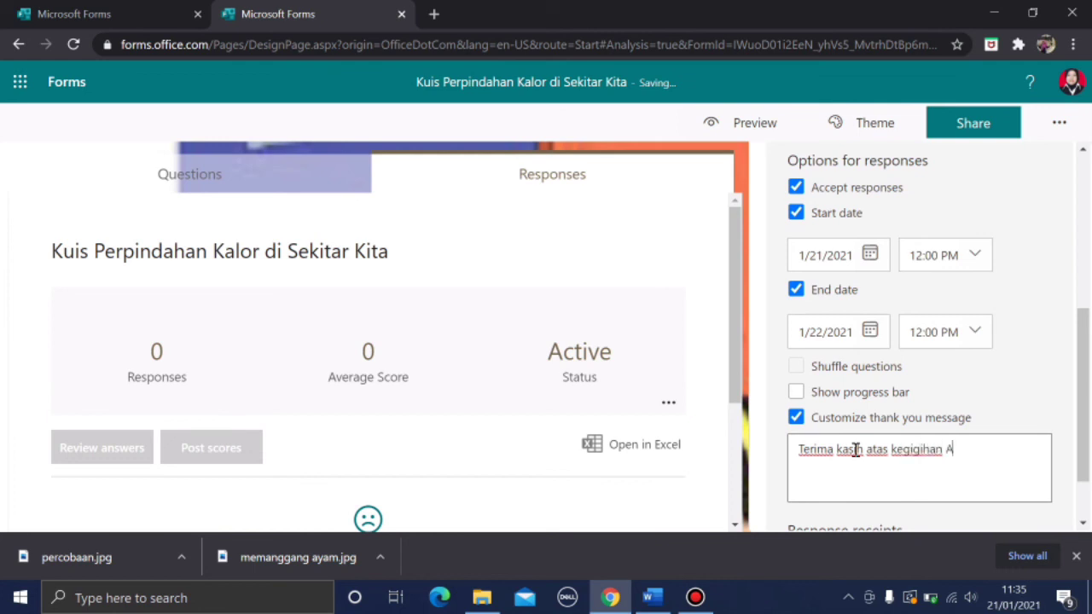
type("nanda. Tetap se")
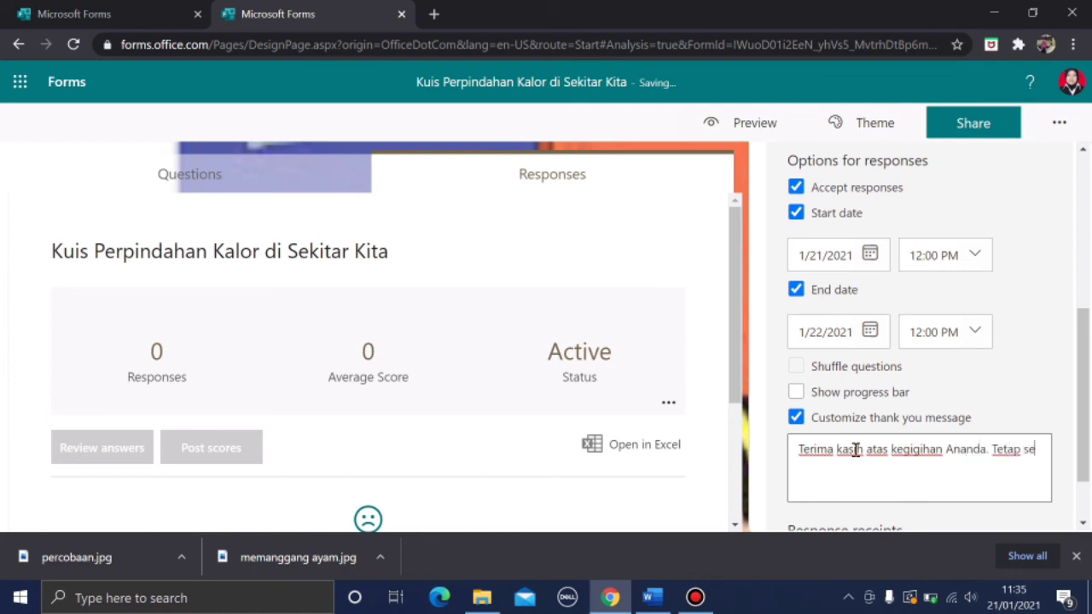
type("mangat bela")
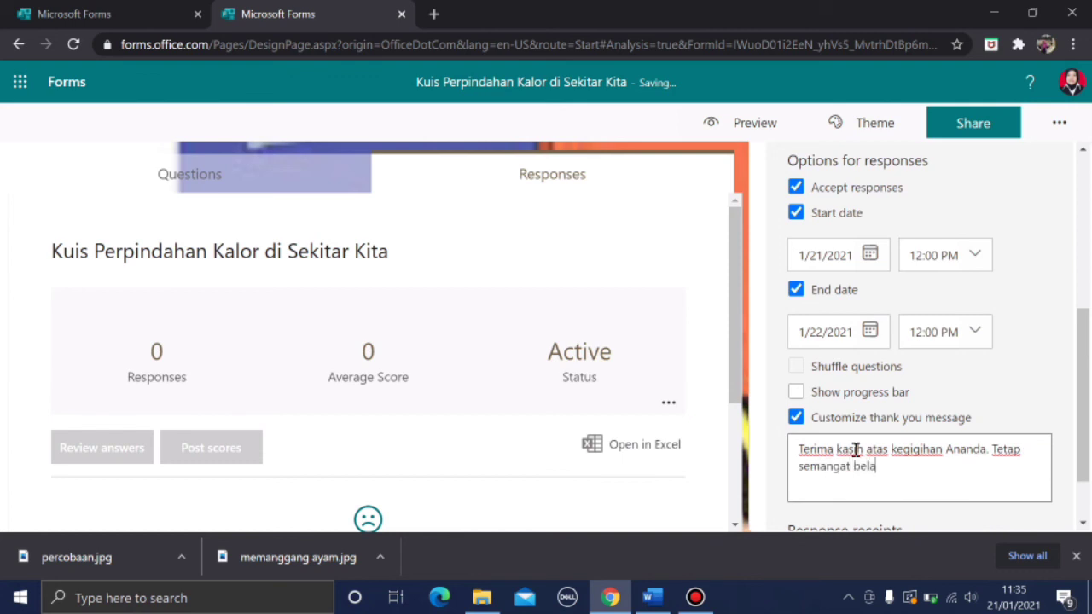
type("jar :)")
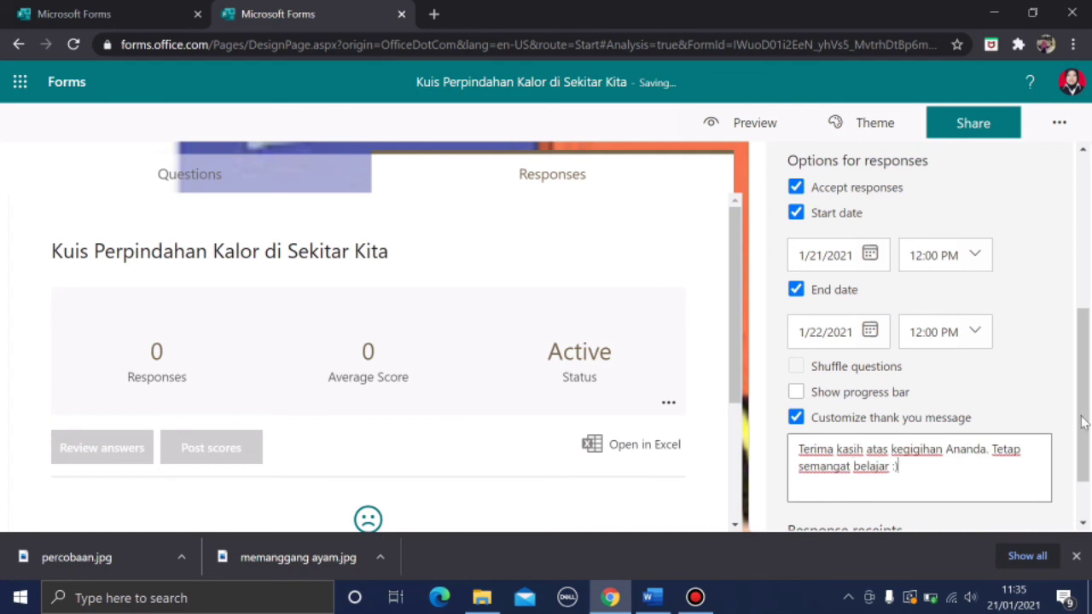
left_click(1090, 482)
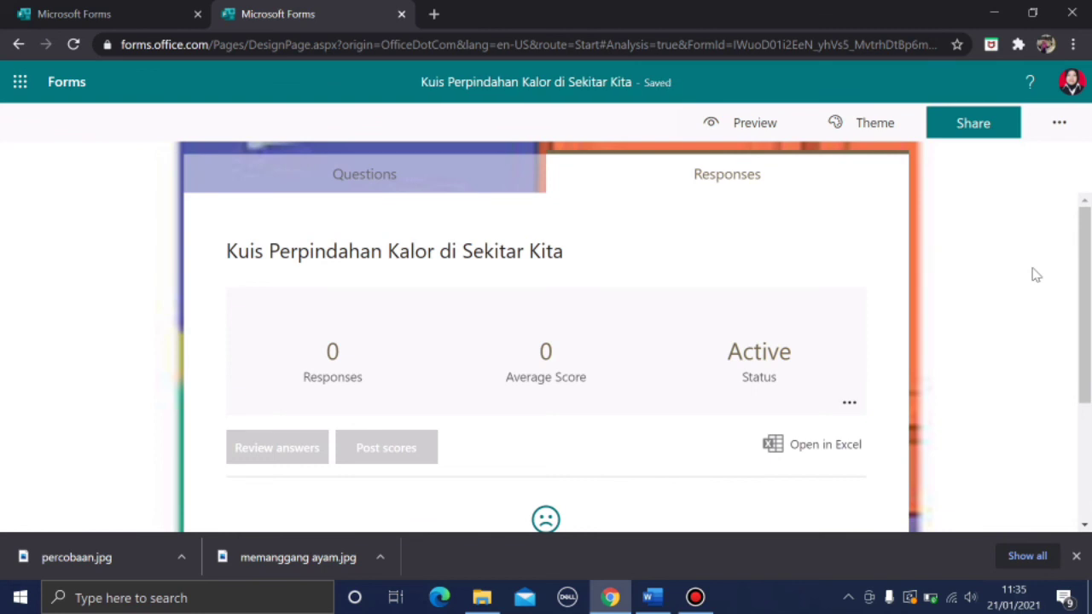
- Share the quiz with "Anyone can respond" and copy its response link
left_click(969, 126)
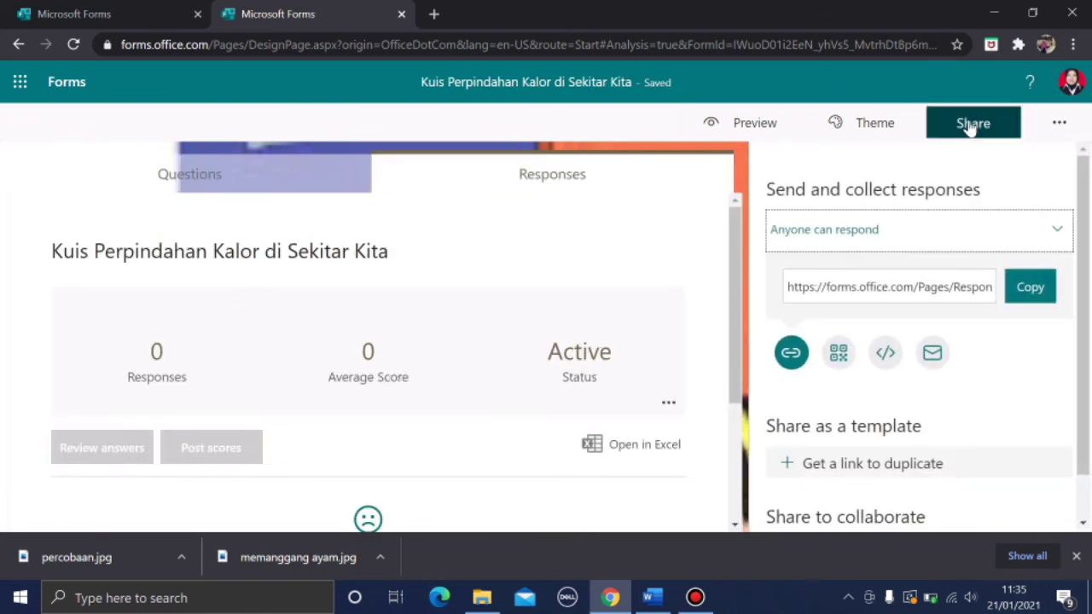
left_click(1003, 238)
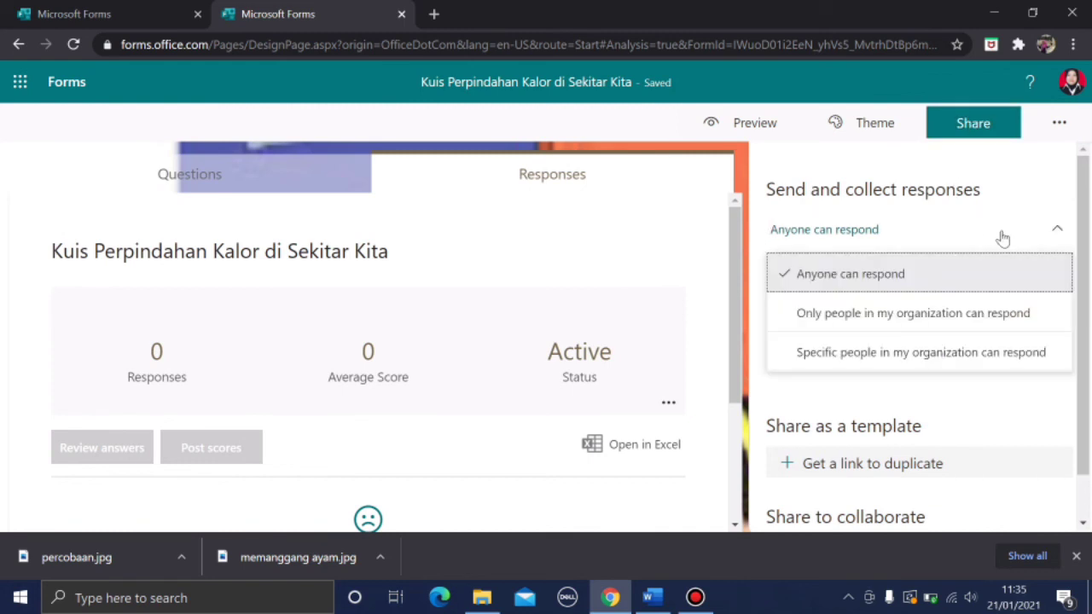
left_click(949, 279)
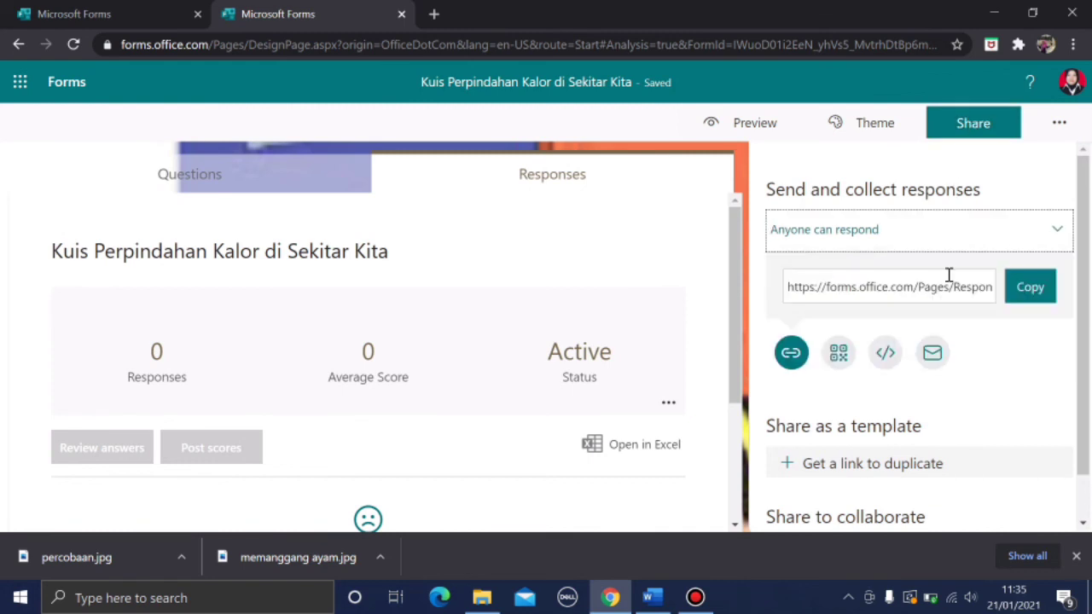
left_click(1021, 291)
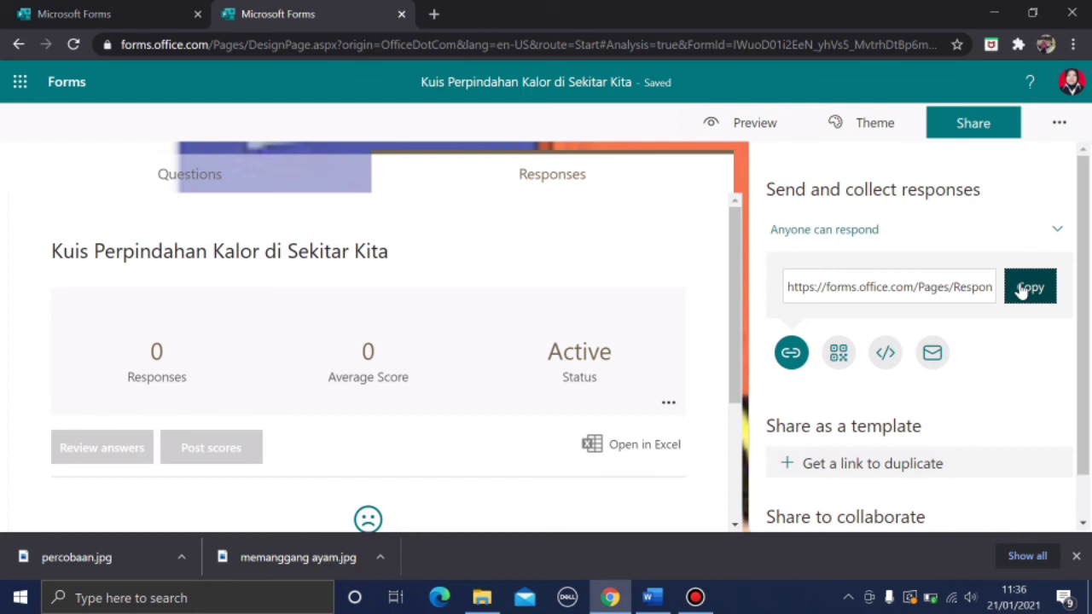
left_click(695, 598)
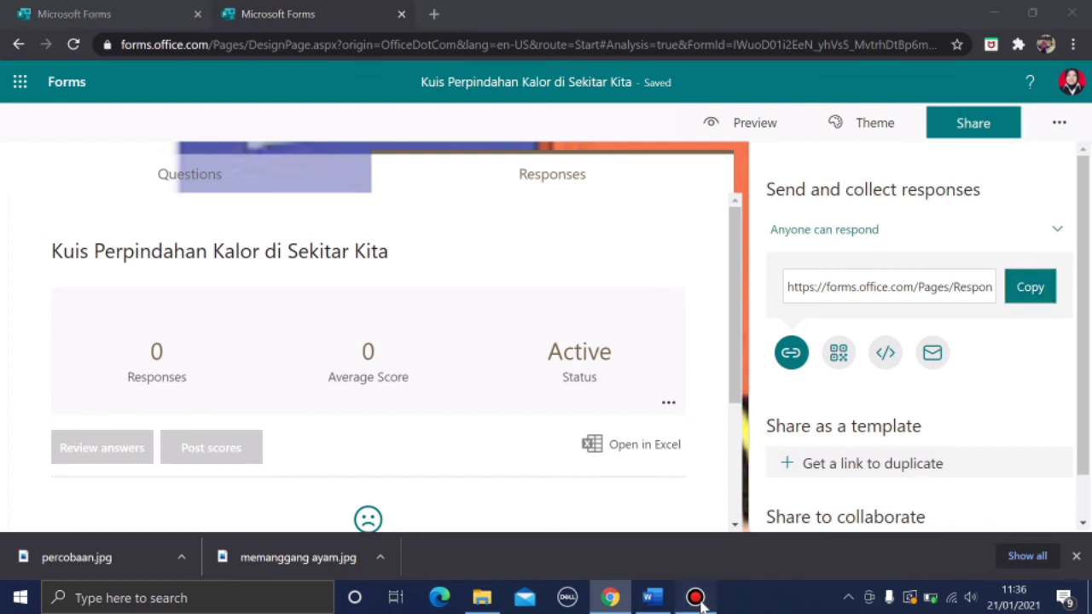